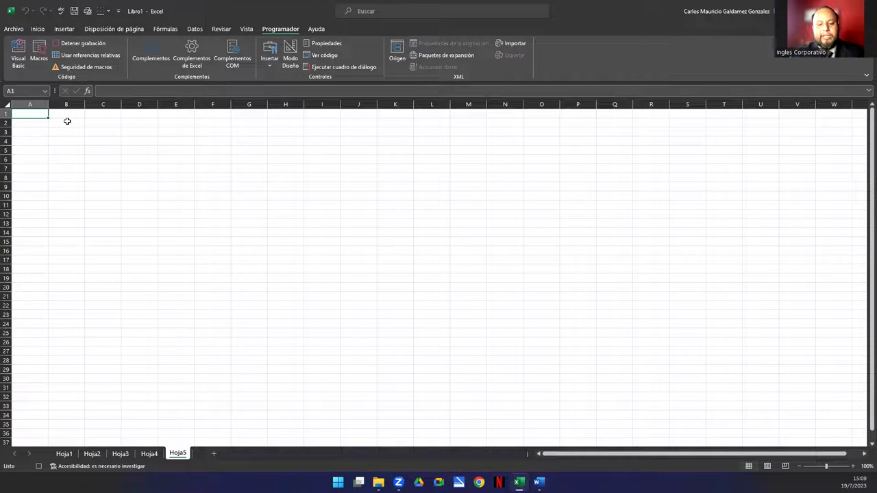
Enter the title LIBRO DE NOTAS in cell A1
{"action": "type", "text": "LIBRO DE NOTA"}
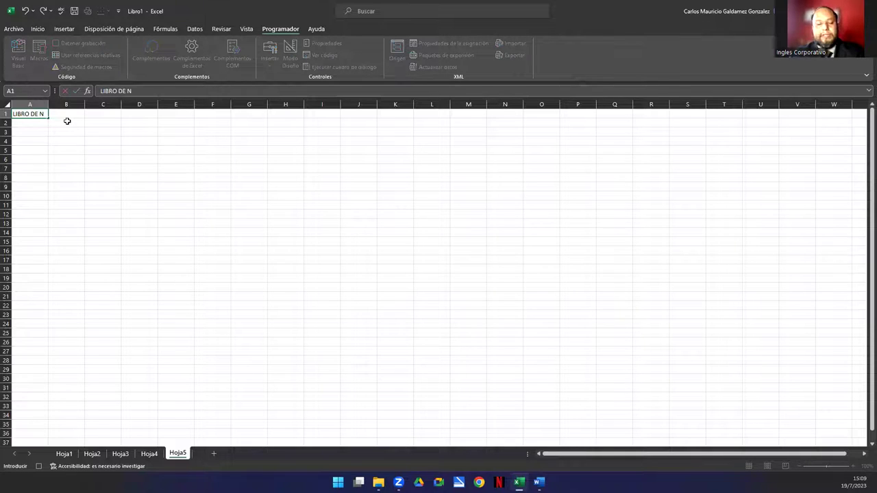
{"action": "type", "text": "S"}
{"action": "key", "text": "Return"}
{"action": "key", "text": "Up"}
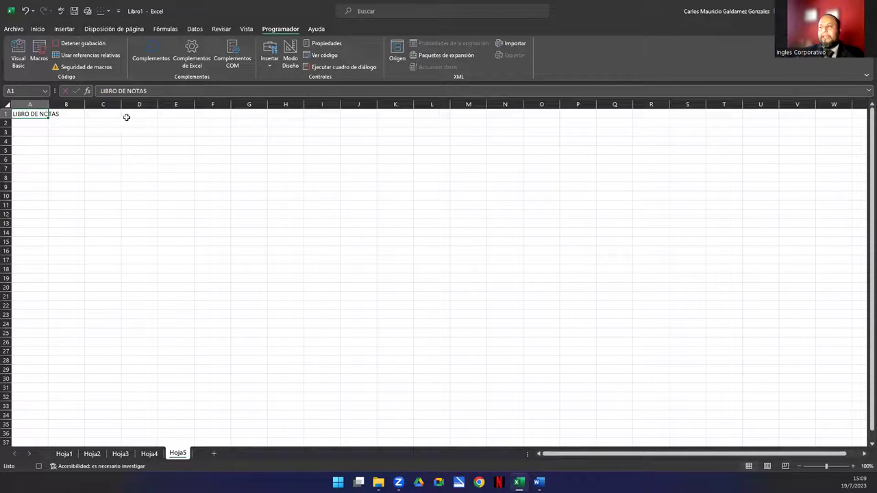
Merge and centre A1:J1 and give it a Verde claro fill
{"action": "left_click_drag", "start_coordinate": [127, 117], "coordinate": [349, 115]}
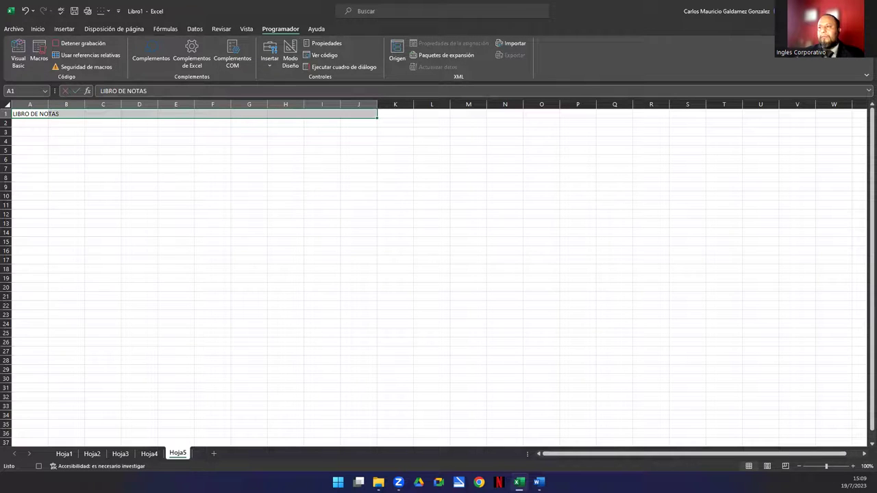
{"action": "left_click", "coordinate": [37, 29]}
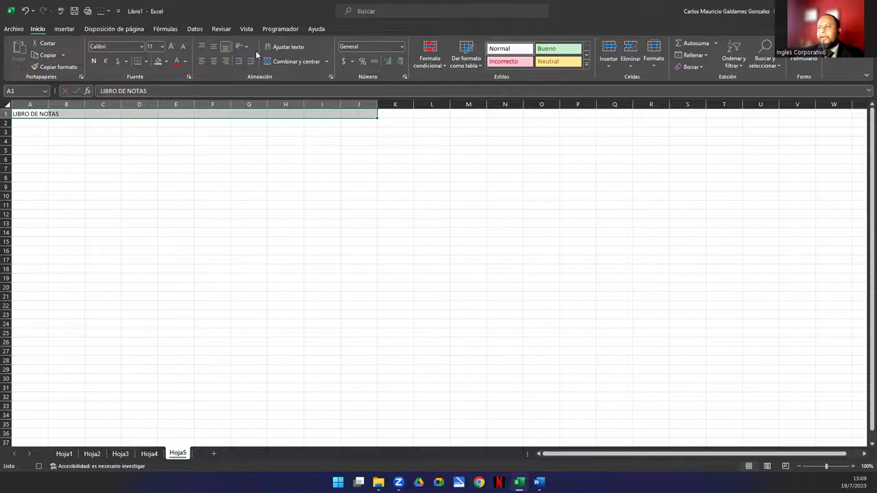
{"action": "left_click", "coordinate": [302, 61]}
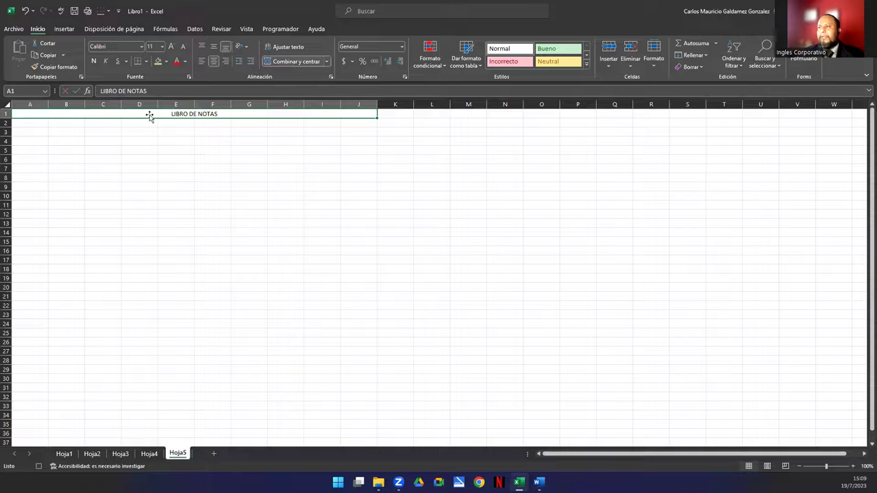
{"action": "left_click", "coordinate": [166, 61]}
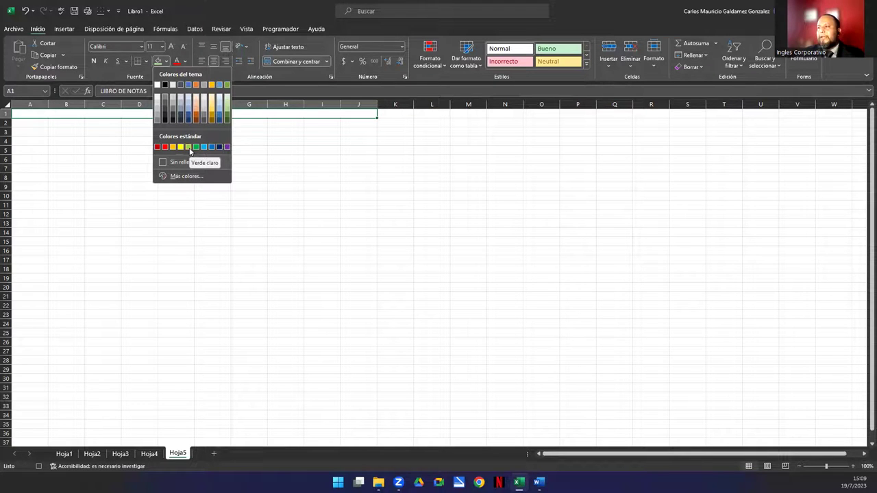
{"action": "left_click", "coordinate": [188, 147]}
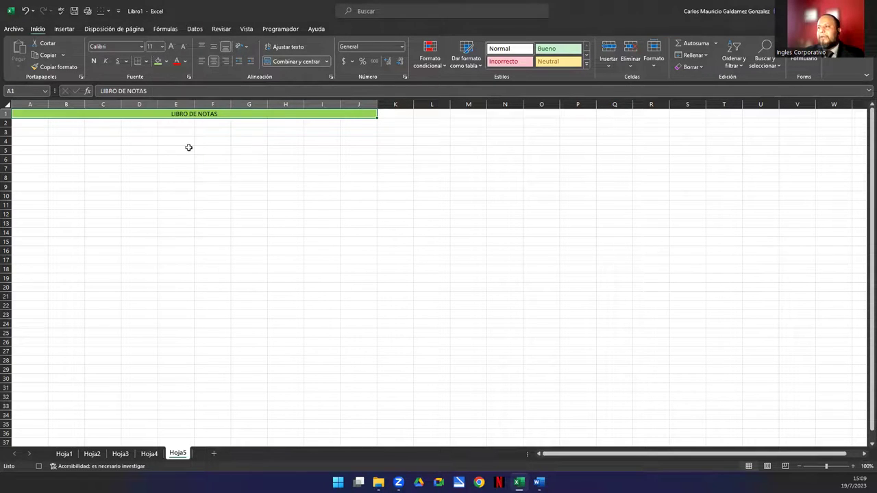
Make the title bold at font size 20
{"action": "left_click", "coordinate": [95, 61]}
{"action": "left_click", "coordinate": [171, 46]}
{"action": "left_click", "coordinate": [172, 46]}
{"action": "left_click", "coordinate": [171, 46]}
{"action": "left_click", "coordinate": [172, 46]}
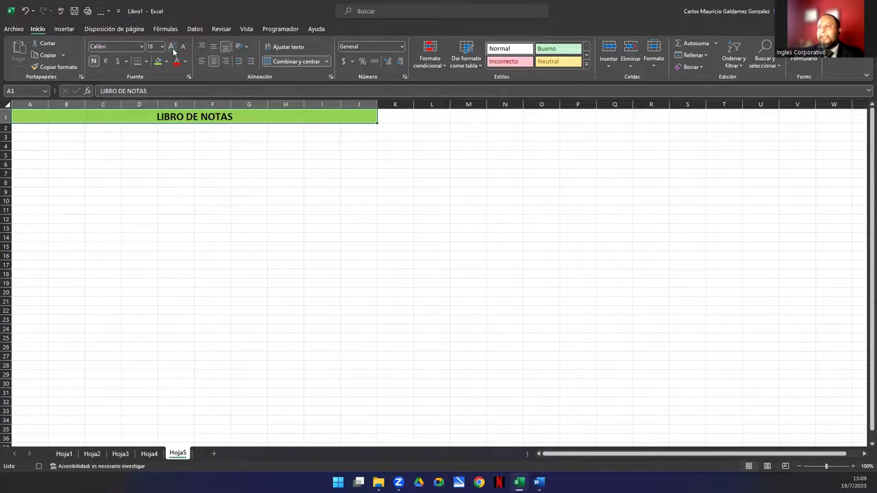
{"action": "left_click", "coordinate": [172, 47]}
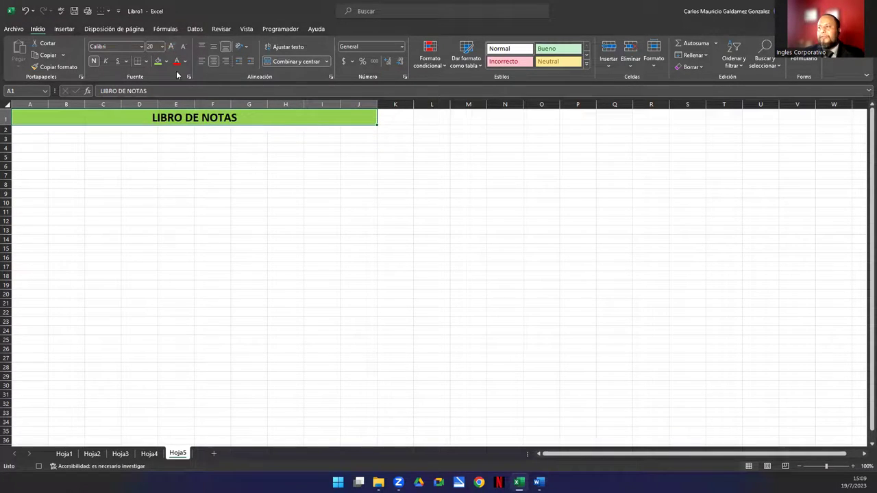
{"action": "left_click", "coordinate": [33, 146]}
Enter the headers #, Nombre, Apellido and Grado in A4:D4
{"action": "type", "text": "#"}
{"action": "key", "text": "Tab"}
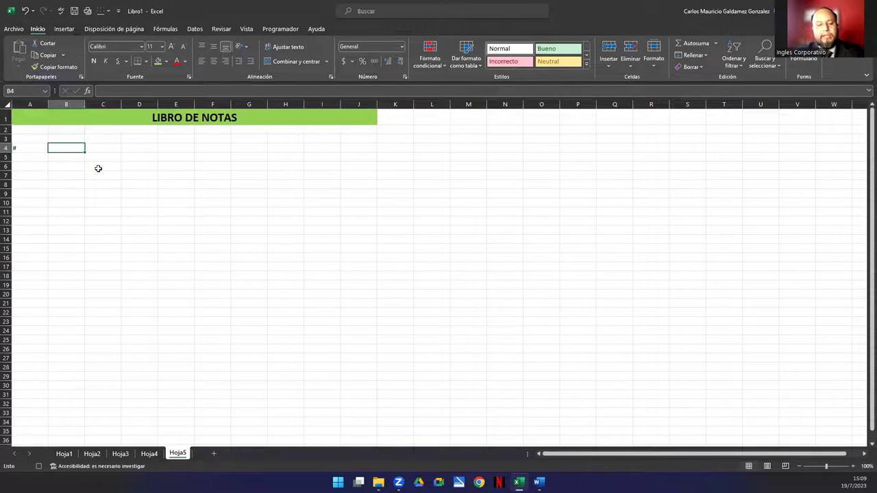
{"action": "type", "text": "Nombr"}
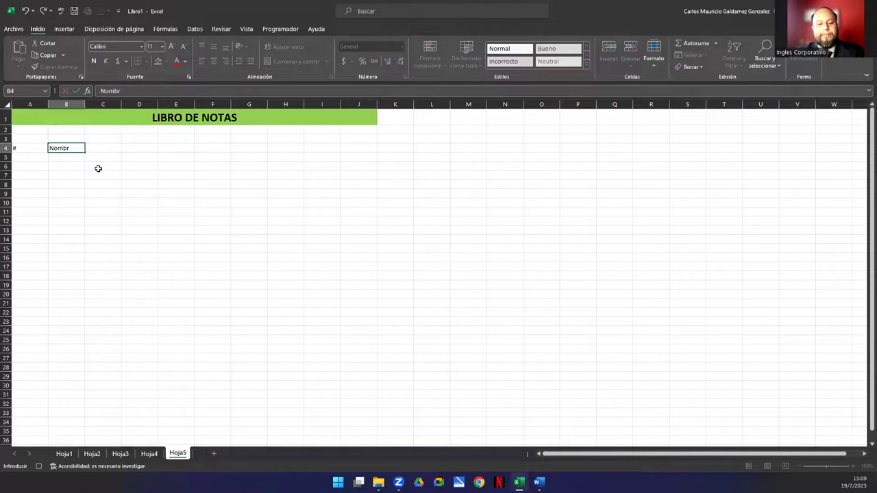
{"action": "type", "text": "e"}
{"action": "key", "text": "Tab"}
{"action": "type", "text": "Apelli"}
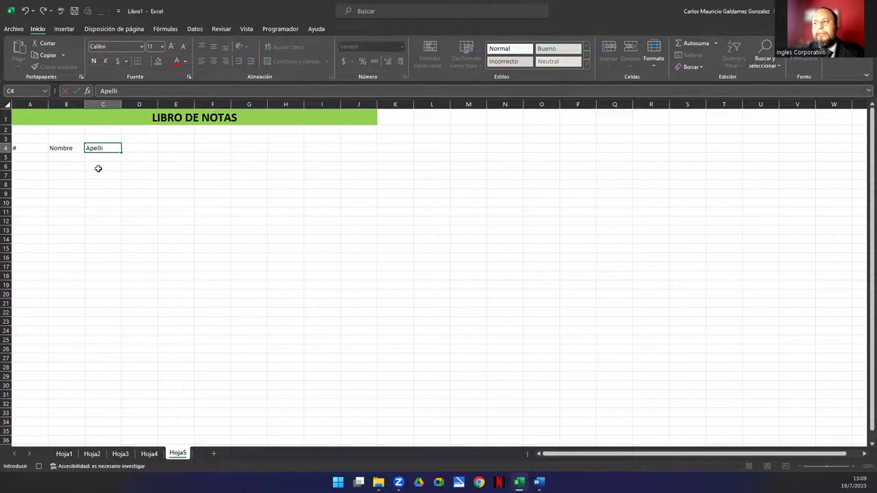
{"action": "type", "text": "do"}
{"action": "key", "text": "Tab"}
{"action": "type", "text": "Grad"}
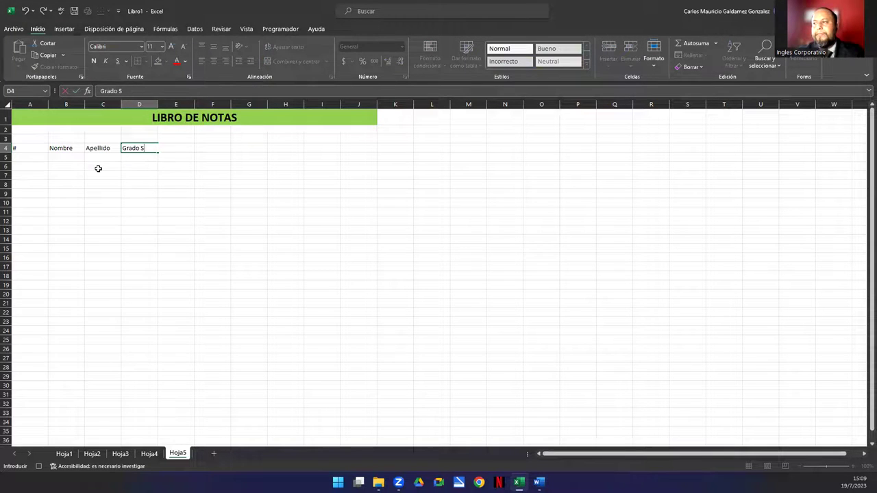
{"action": "key", "text": "Tab"}
Enter the headers Sección, Nota 1, Nota 2, P.O. and Nota Final in E4:I4
{"action": "type", "text": "S"}
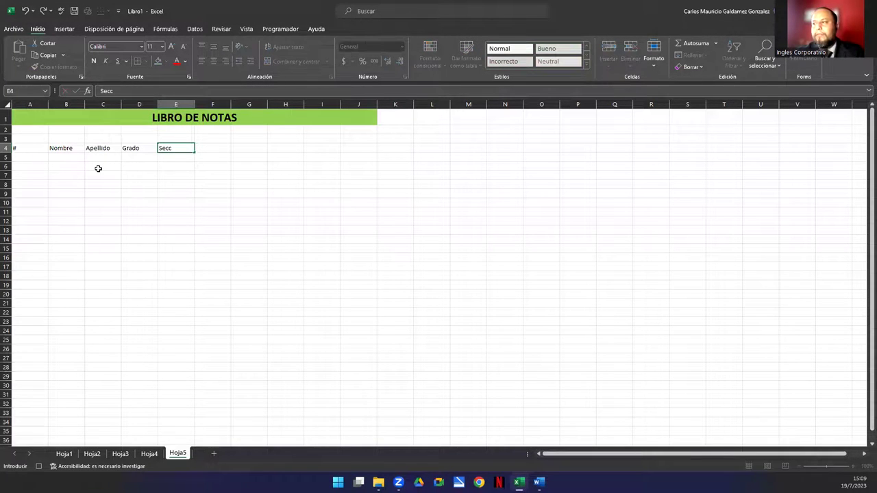
{"action": "type", "text": "n"}
{"action": "key", "text": "Tab"}
{"action": "type", "text": "No"}
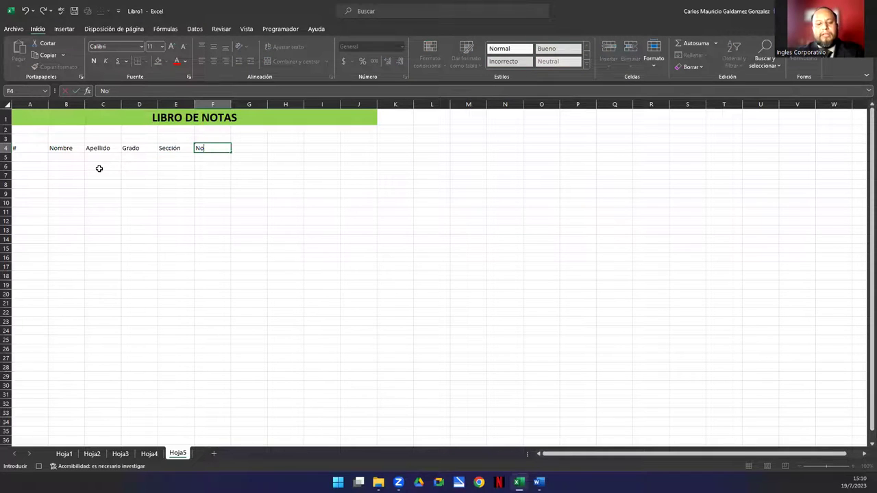
{"action": "type", "text": "ta 1"}
{"action": "key", "text": "Tab"}
{"action": "type", "text": "Nota"}
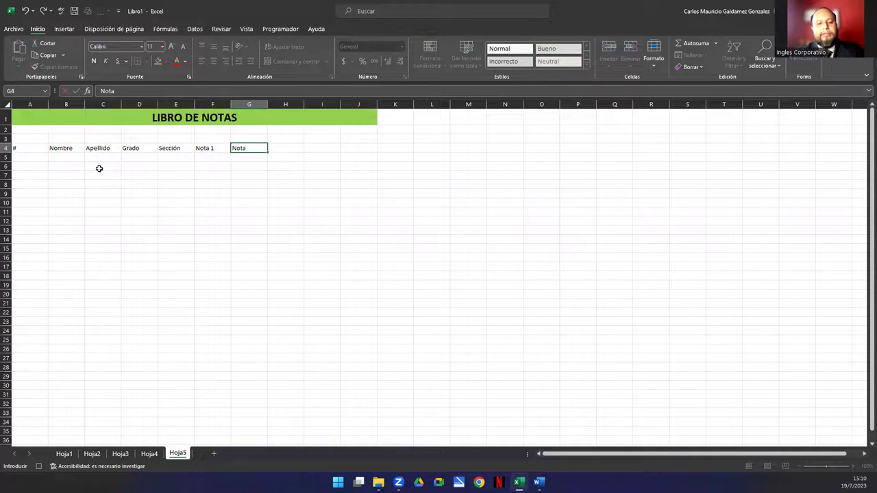
{"action": "type", "text": " 2"}
{"action": "key", "text": "Tab"}
{"action": "type", "text": "."}
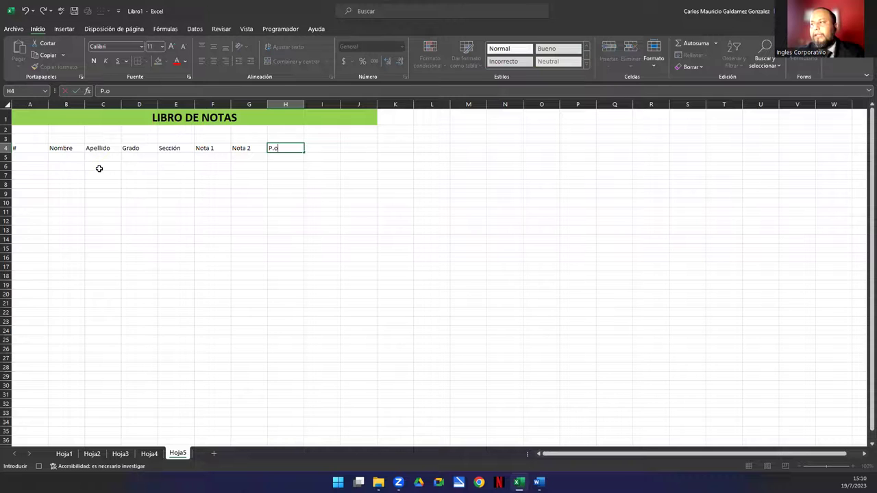
{"action": "key", "text": "Tab"}
{"action": "type", "text": "No"}
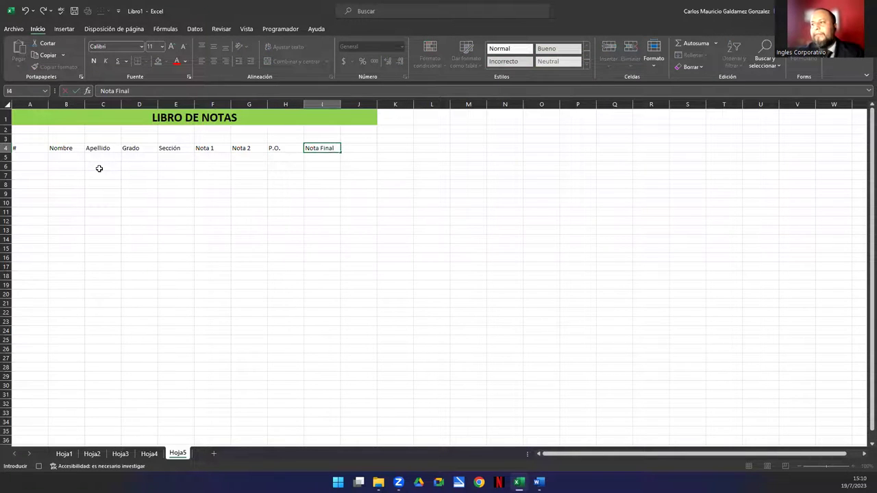
{"action": "key", "text": "Return"}
Put =PROMEDIO(F5:H5) in I5 as the final grade
{"action": "scroll", "coordinate": [150, 212], "scroll_direction": "up", "scroll_amount": 2, "text": "ctrl"}
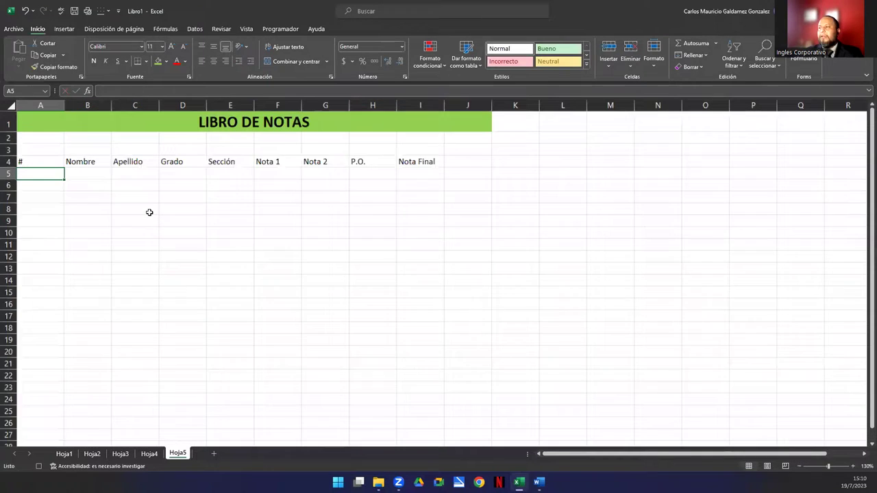
{"action": "left_click", "coordinate": [401, 172]}
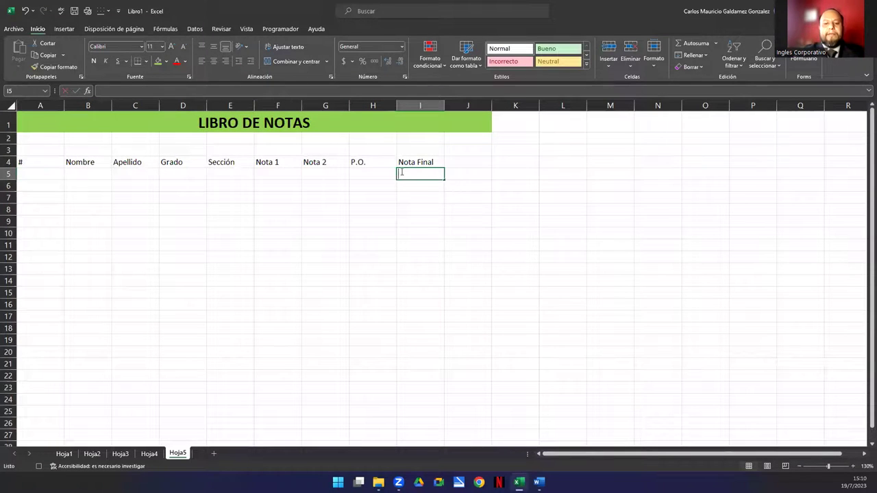
{"action": "type", "text": "=promed"}
{"action": "key", "text": "Tab"}
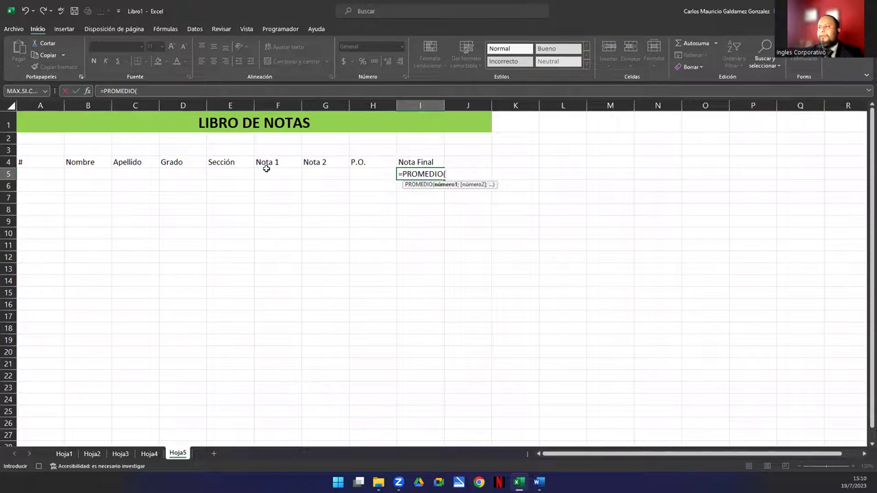
{"action": "left_click_drag", "start_coordinate": [266, 169], "coordinate": [372, 171]}
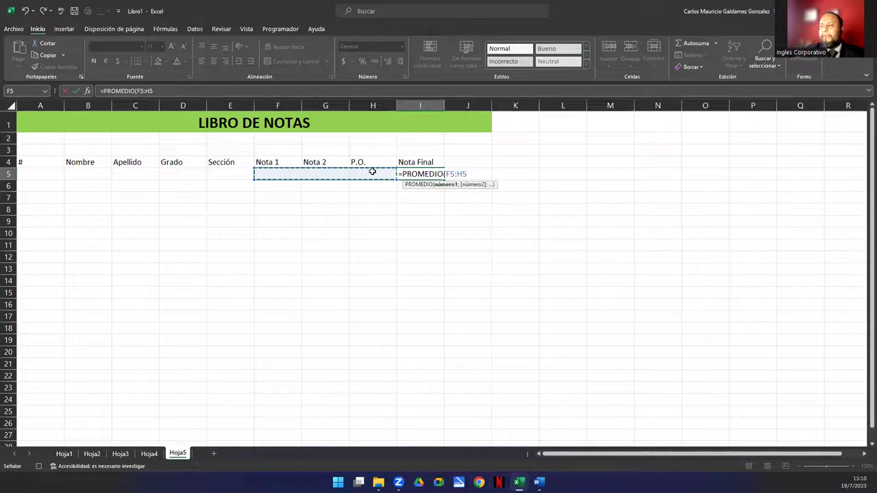
{"action": "key", "text": "Return"}
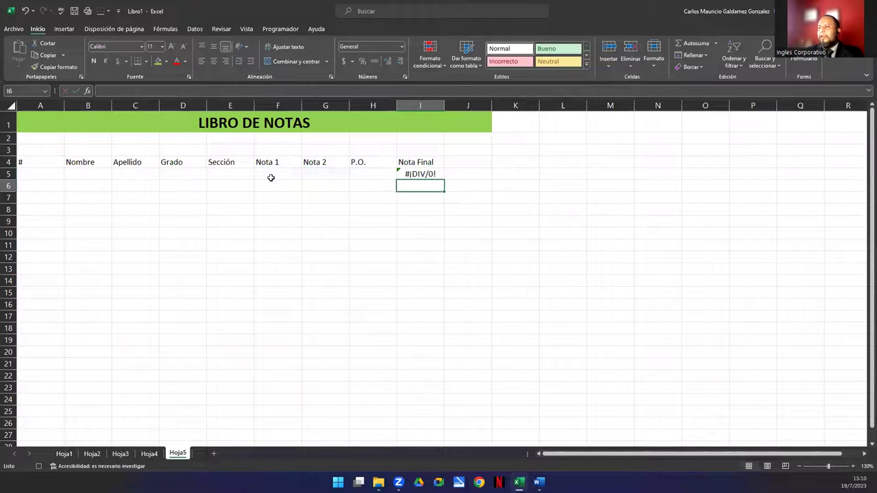
{"action": "left_click_drag", "start_coordinate": [270, 177], "coordinate": [329, 185]}
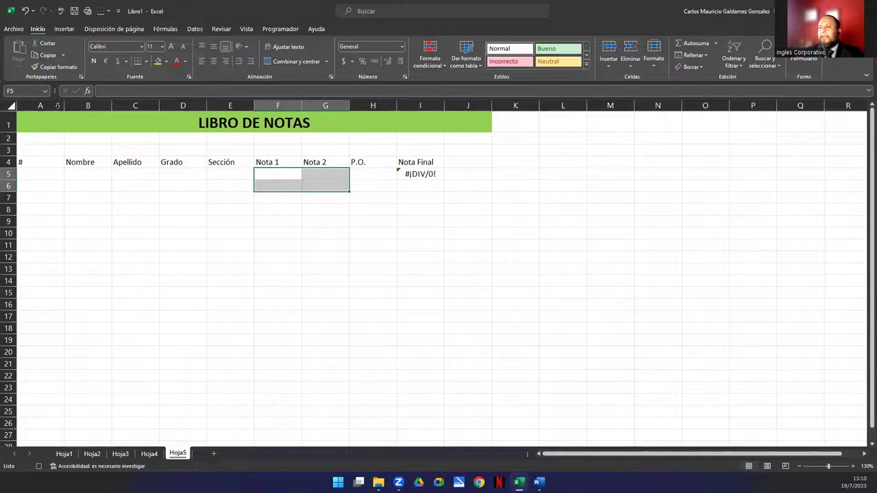
Narrow column A and number A5:A19 from 1 to 15
{"action": "left_click_drag", "start_coordinate": [63, 105], "coordinate": [35, 116]}
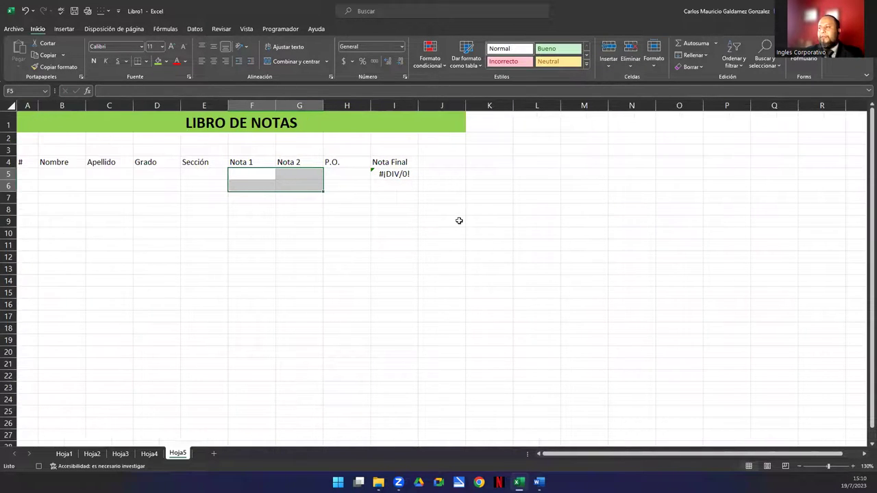
{"action": "left_click", "coordinate": [24, 176]}
{"action": "type", "text": "1"}
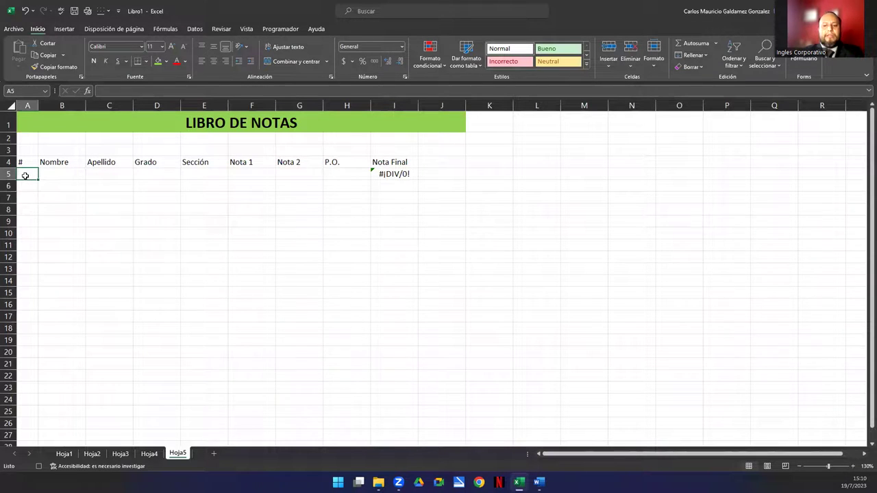
{"action": "key", "text": "Return"}
{"action": "type", "text": "2"}
{"action": "key", "text": "Return"}
{"action": "left_click", "coordinate": [26, 176]}
{"action": "left_click_drag", "start_coordinate": [26, 176], "coordinate": [35, 343]}
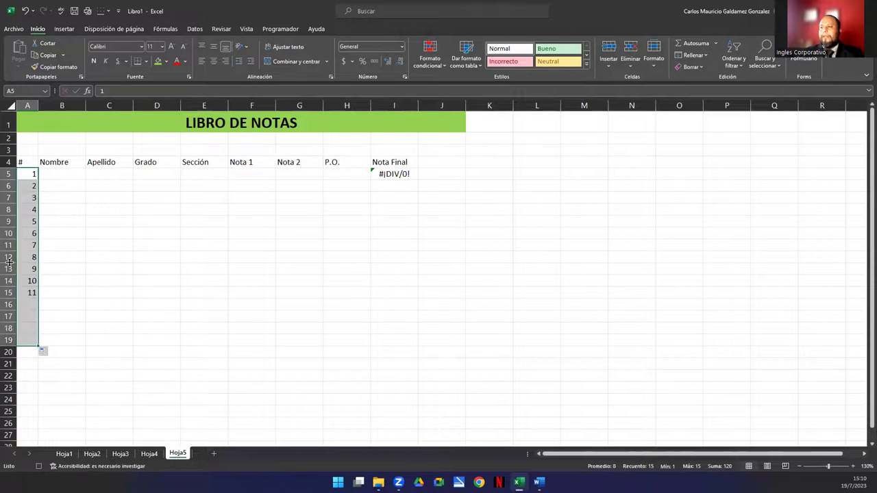
{"action": "left_click_drag", "start_coordinate": [21, 162], "coordinate": [385, 336]}
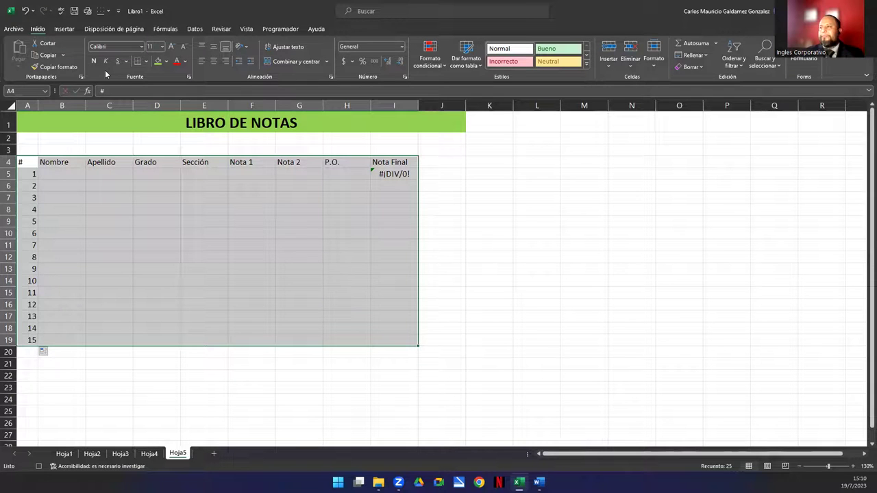
Apply borders to every cell of the grade table
{"action": "left_click", "coordinate": [146, 61]}
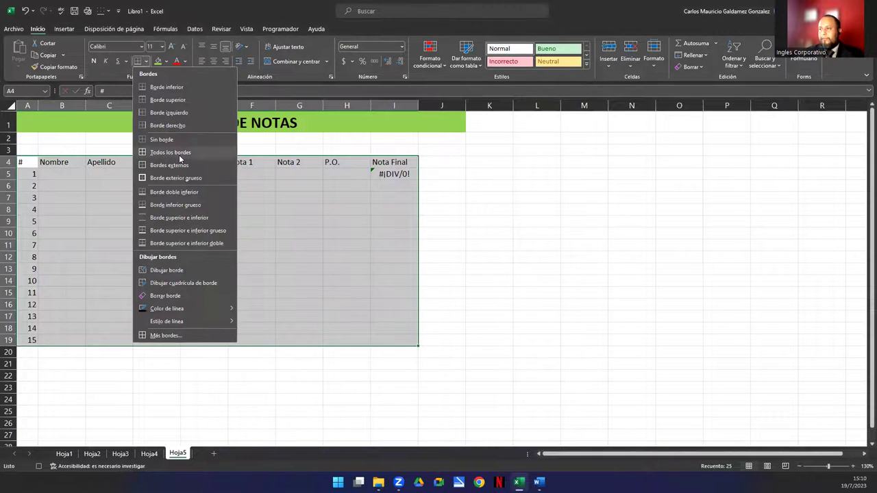
{"action": "left_click", "coordinate": [181, 153]}
{"action": "left_click_drag", "start_coordinate": [441, 164], "coordinate": [443, 340]}
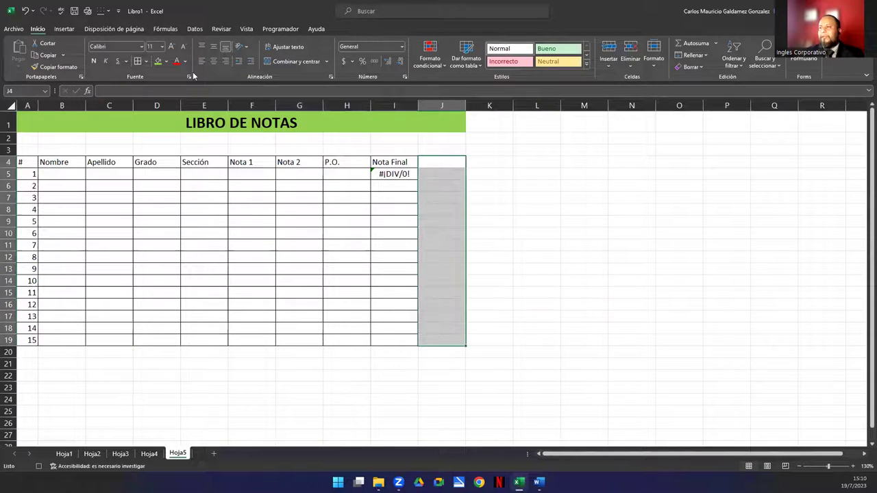
Add the header Conducta in J4
{"action": "left_click", "coordinate": [436, 166]}
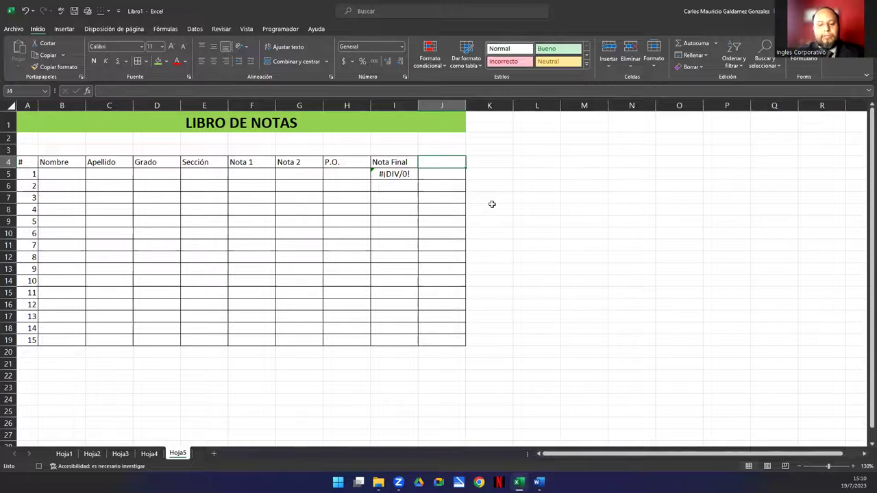
{"action": "type", "text": "Conducta"}
{"action": "key", "text": "Return"}
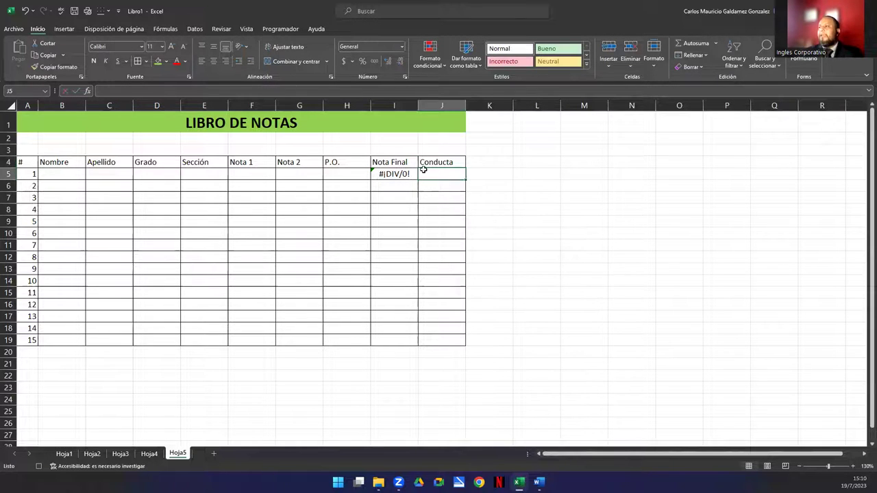
{"action": "left_click", "coordinate": [405, 175]}
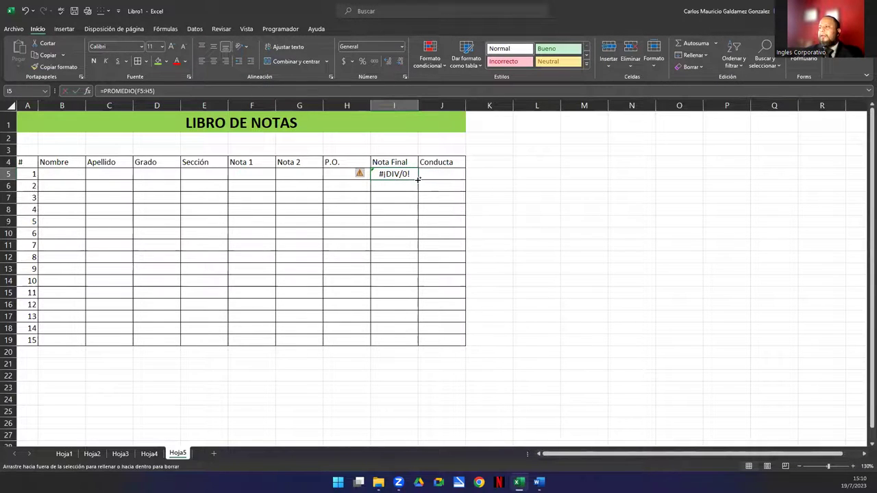
Copy the I5 average down to I19 and format F5:I19 as Número
{"action": "double_click", "coordinate": [419, 179]}
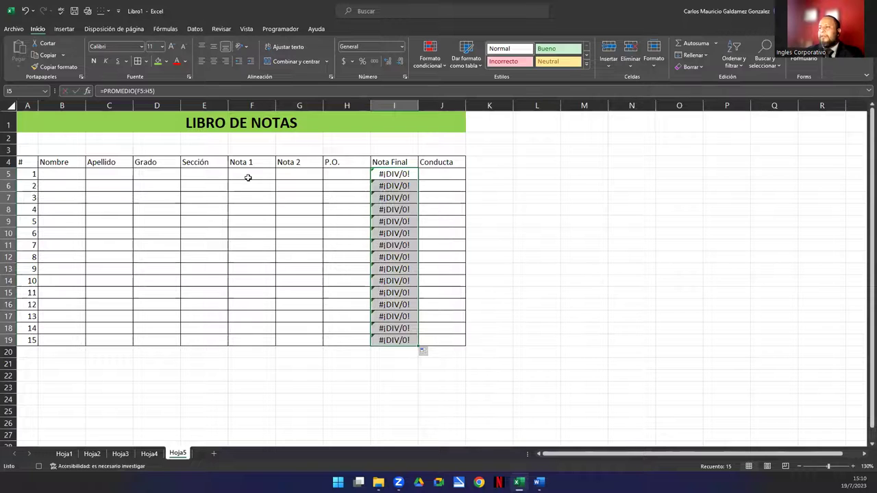
{"action": "left_click_drag", "start_coordinate": [245, 177], "coordinate": [354, 339]}
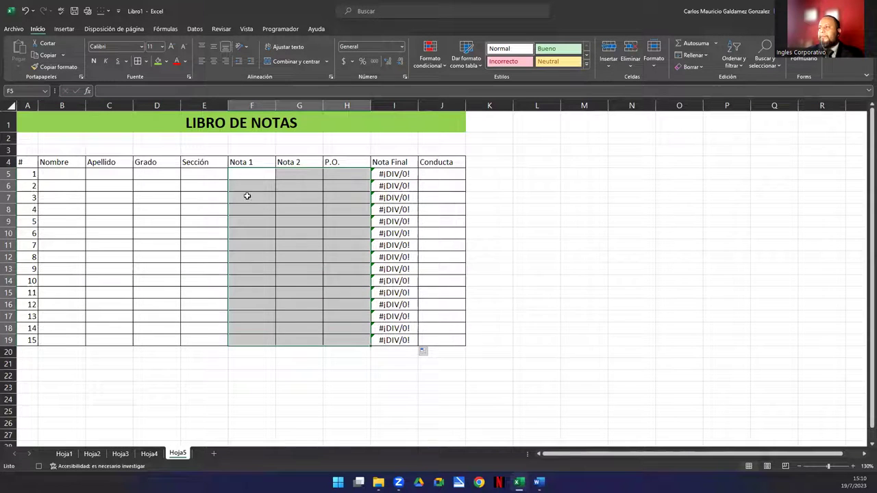
{"action": "left_click_drag", "start_coordinate": [239, 174], "coordinate": [391, 338]}
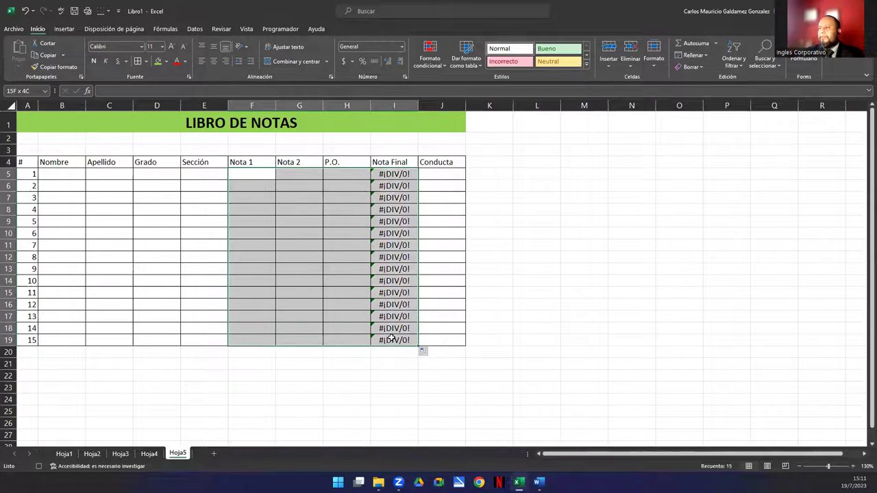
{"action": "left_click", "coordinate": [402, 50]}
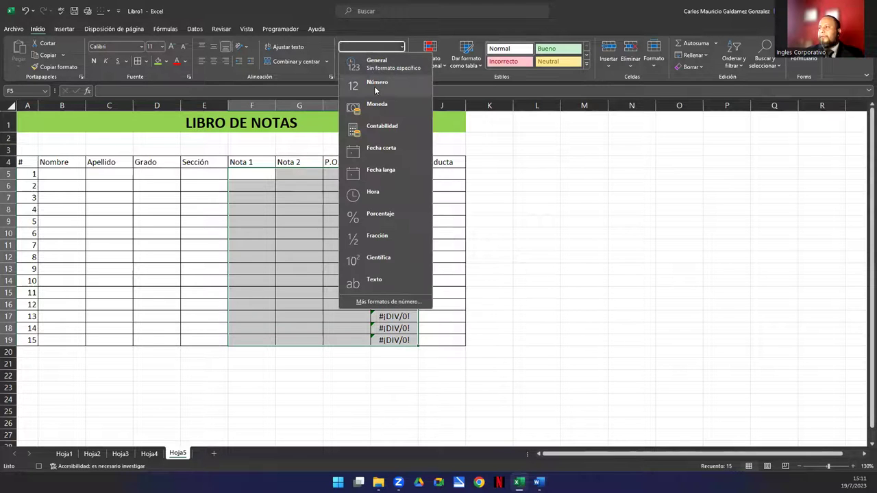
{"action": "left_click", "coordinate": [375, 84]}
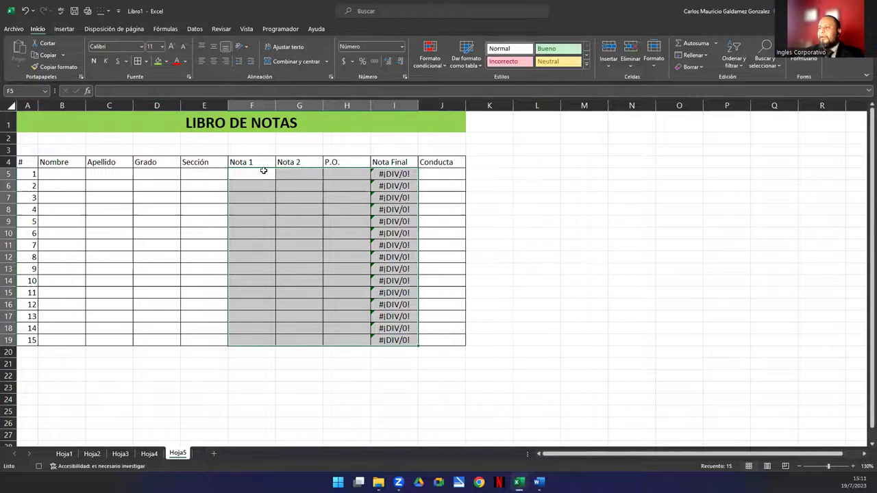
Enter a test grade of 1 in F5, reduce grades to one decimal, and stop recording
{"action": "left_click", "coordinate": [265, 171]}
{"action": "type", "text": "1"}
{"action": "key", "text": "Return"}
{"action": "left_click", "coordinate": [265, 171]}
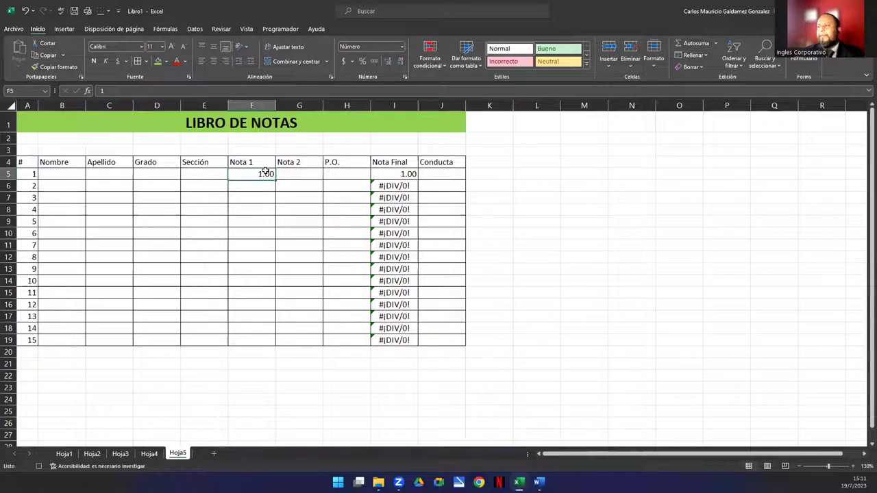
{"action": "left_click_drag", "start_coordinate": [240, 173], "coordinate": [381, 343]}
{"action": "left_click", "coordinate": [399, 61]}
{"action": "left_click", "coordinate": [332, 239]}
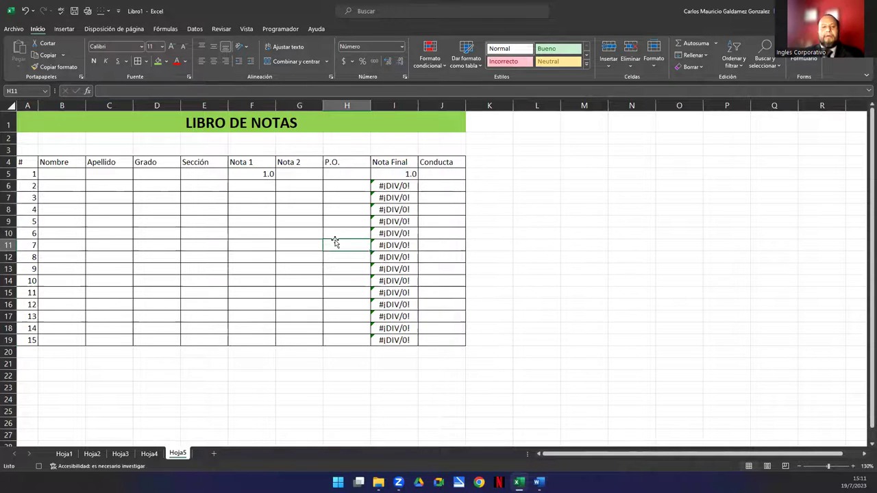
{"action": "left_click", "coordinate": [280, 28]}
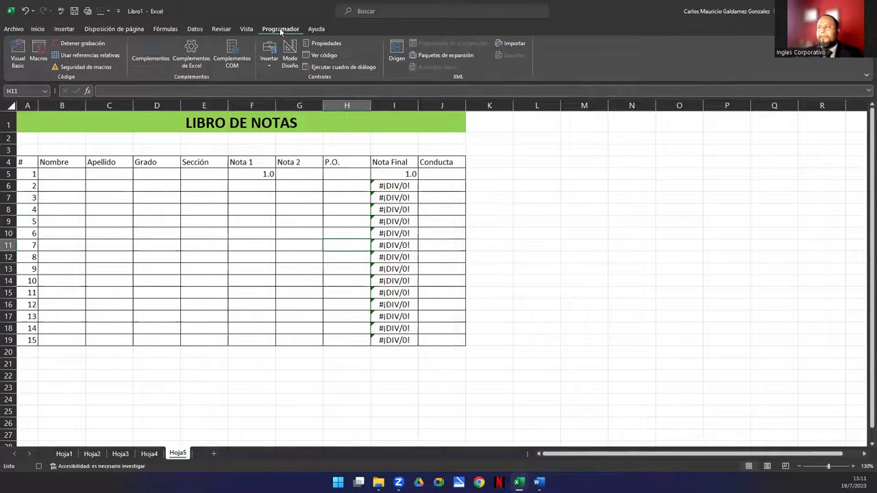
{"action": "left_click", "coordinate": [77, 44]}
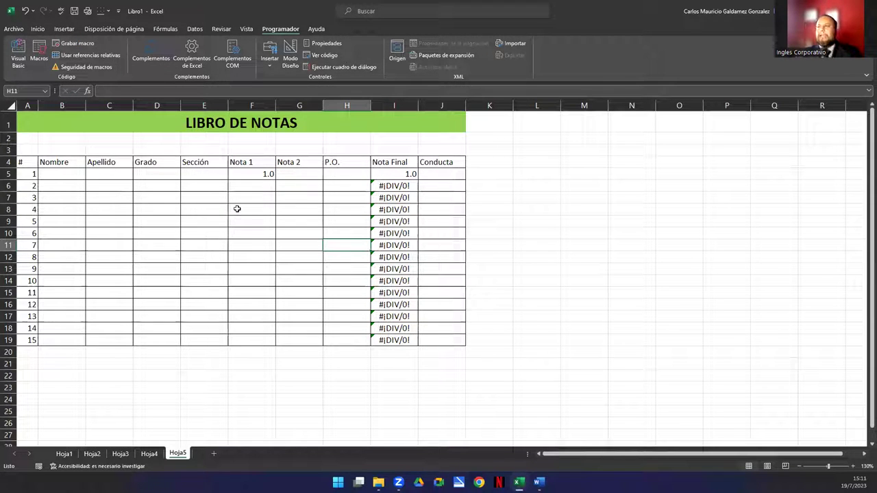
Open the Visual Basic editor and scroll Módulo1 to the top of Sub Notas01
{"action": "left_click", "coordinate": [17, 59]}
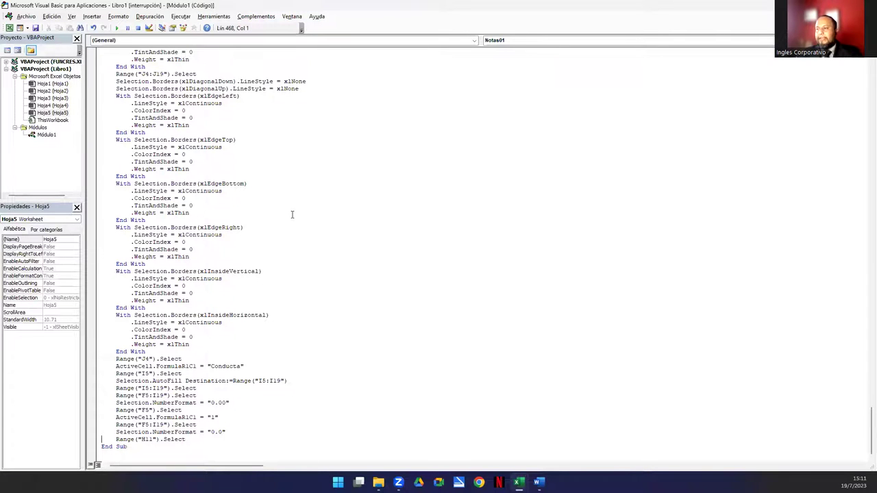
{"action": "scroll", "coordinate": [289, 215], "scroll_direction": "up", "scroll_amount": 2}
{"action": "scroll", "coordinate": [291, 214], "scroll_direction": "up", "scroll_amount": 2}
{"action": "scroll", "coordinate": [293, 214], "scroll_direction": "up", "scroll_amount": 2}
{"action": "scroll", "coordinate": [292, 213], "scroll_direction": "up", "scroll_amount": 5}
{"action": "scroll", "coordinate": [293, 214], "scroll_direction": "up", "scroll_amount": 6}
{"action": "scroll", "coordinate": [292, 214], "scroll_direction": "up", "scroll_amount": 6}
{"action": "scroll", "coordinate": [292, 214], "scroll_direction": "up", "scroll_amount": 6}
{"action": "scroll", "coordinate": [292, 214], "scroll_direction": "up", "scroll_amount": 5}
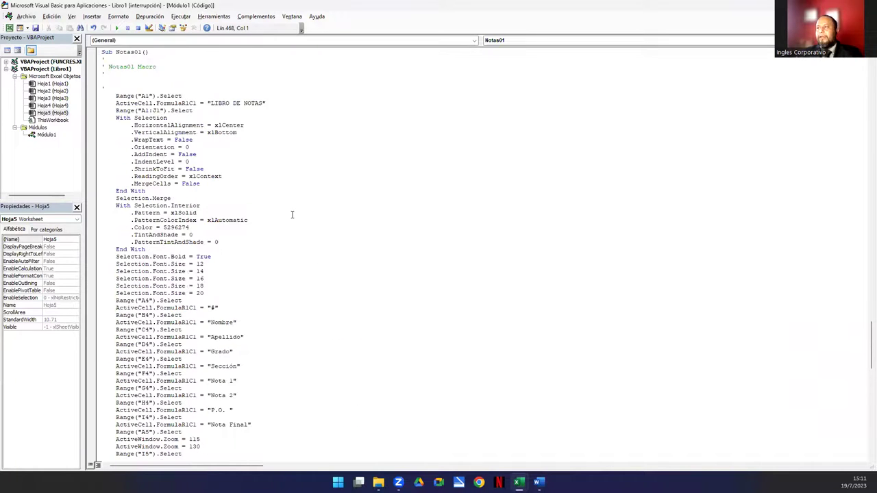
{"action": "scroll", "coordinate": [292, 215], "scroll_direction": "up", "scroll_amount": 3}
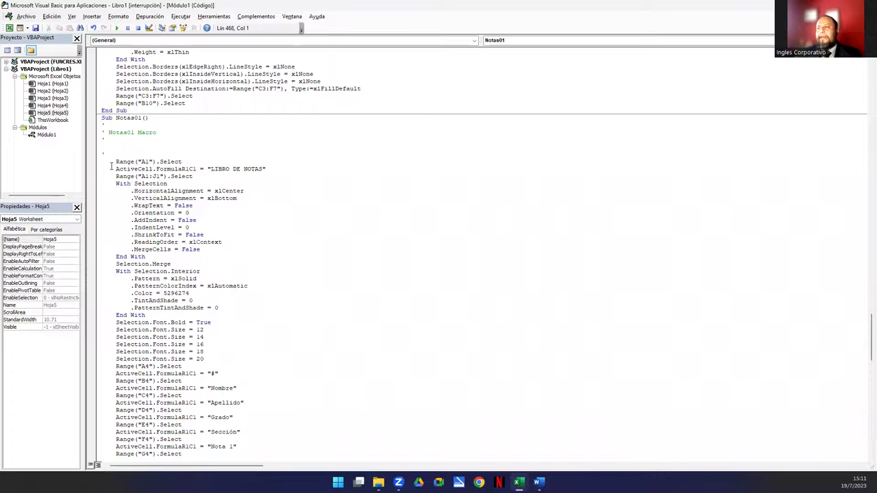
{"action": "scroll", "coordinate": [164, 192], "scroll_direction": "down", "scroll_amount": 2}
{"action": "scroll", "coordinate": [175, 205], "scroll_direction": "down", "scroll_amount": 1}
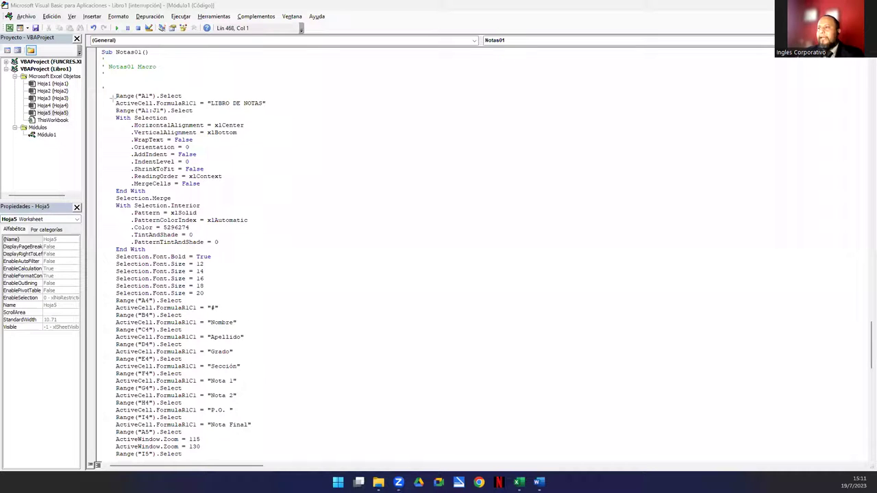
{"action": "left_click_drag", "start_coordinate": [100, 50], "coordinate": [215, 90]}
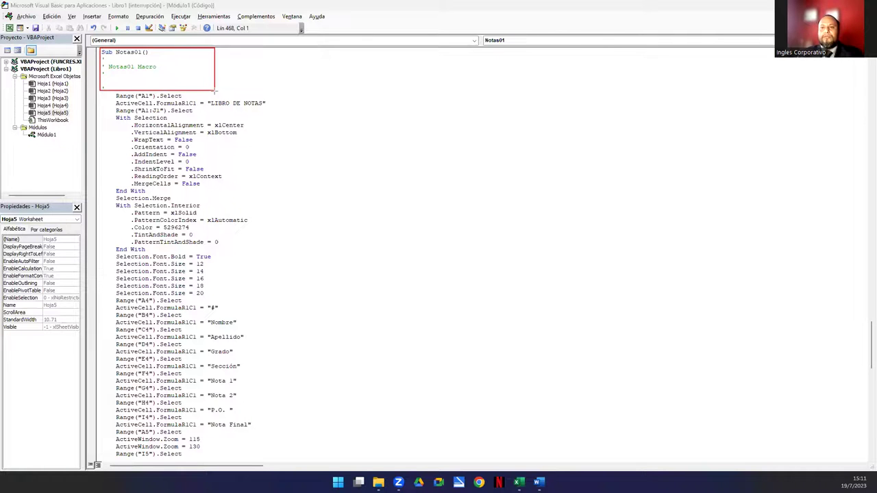
{"action": "key", "text": "Escape"}
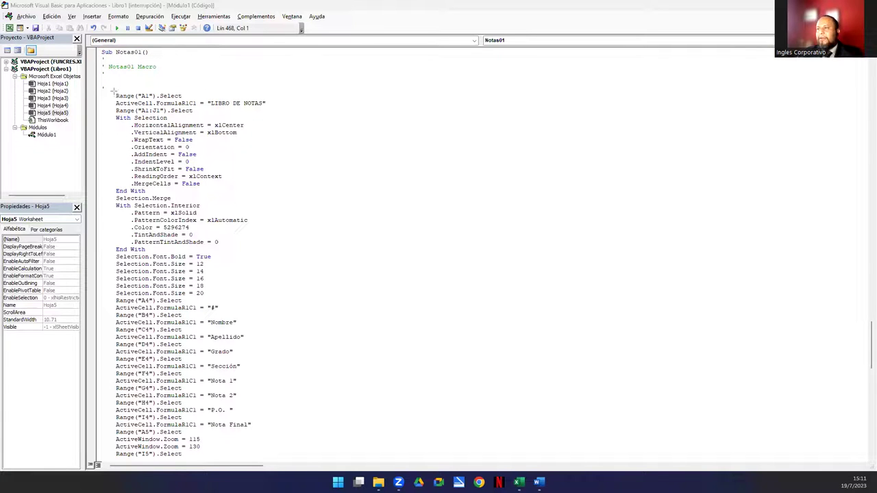
{"action": "left_click_drag", "start_coordinate": [113, 90], "coordinate": [271, 198]}
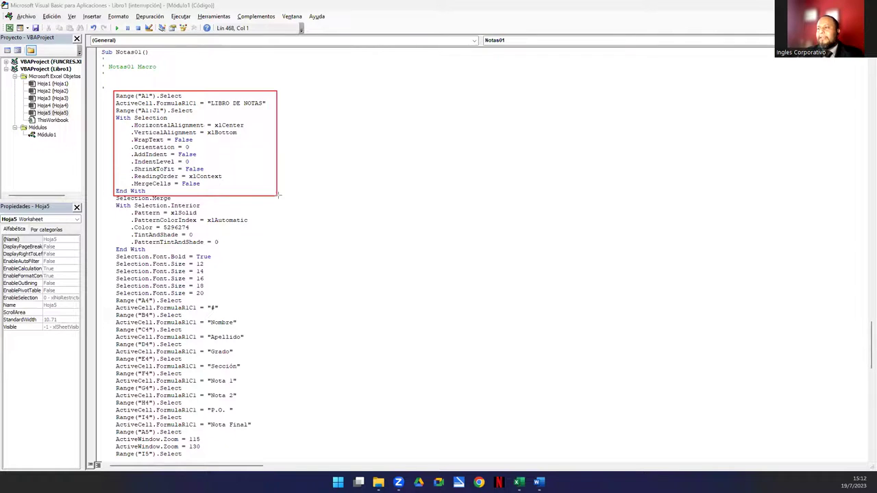
{"action": "left_click_drag", "start_coordinate": [271, 197], "coordinate": [277, 195]}
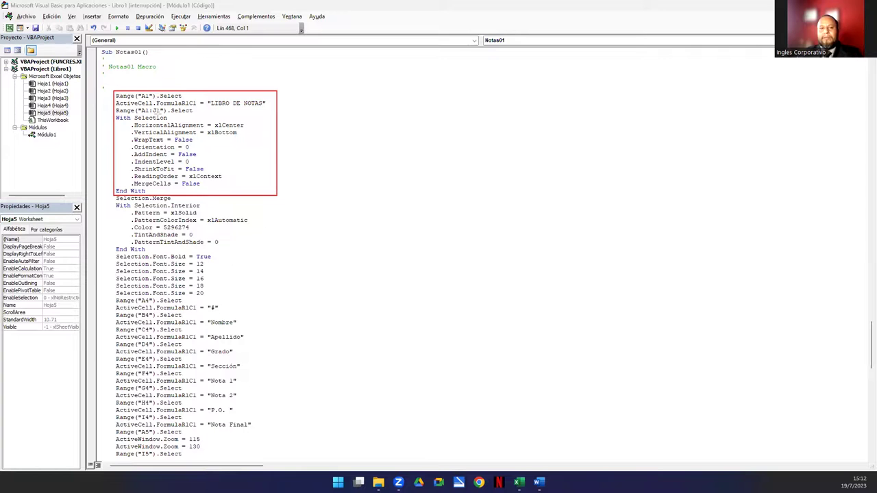
{"action": "key", "text": "alt+F11"}
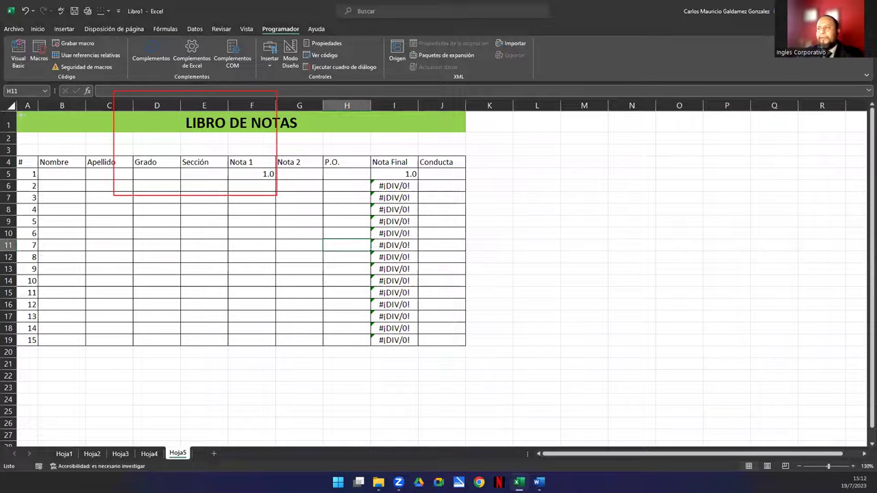
{"action": "key", "text": "ctrl+z"}
{"action": "key", "text": "ctrl+y"}
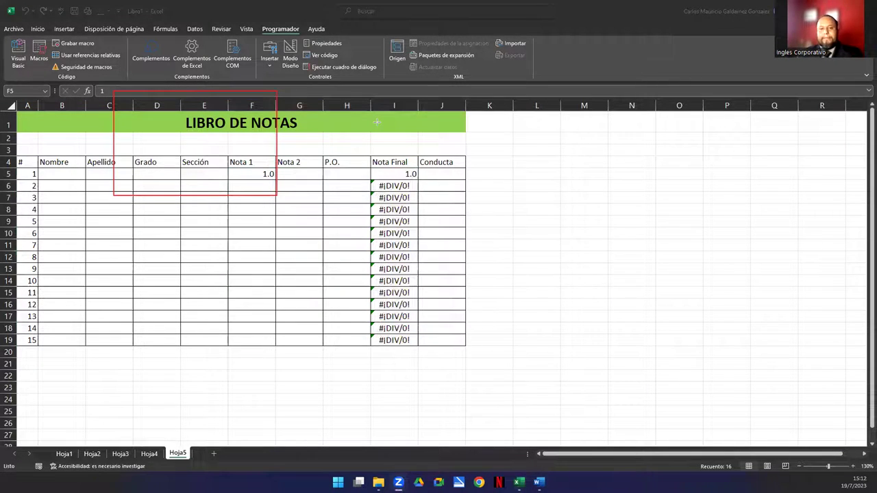
{"action": "key", "text": "alt+F11"}
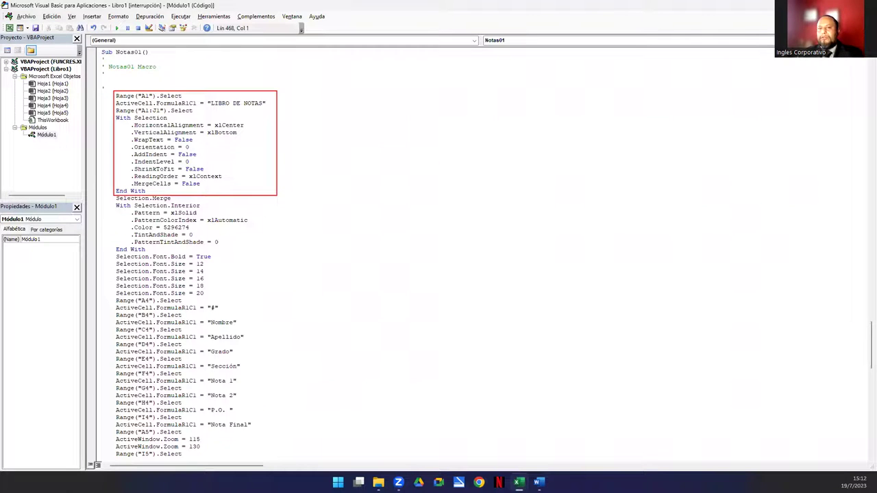
{"action": "key", "text": "e"}
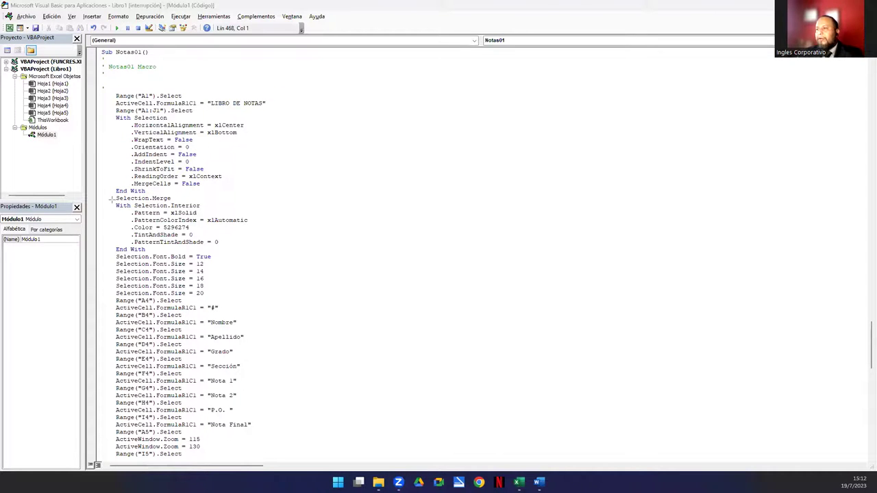
{"action": "mouse_move", "coordinate": [114, 195]}
{"action": "left_mouse_down"}
{"action": "mouse_move", "coordinate": [236, 254]}
{"action": "mouse_move", "coordinate": [257, 254]}
{"action": "left_mouse_up"}
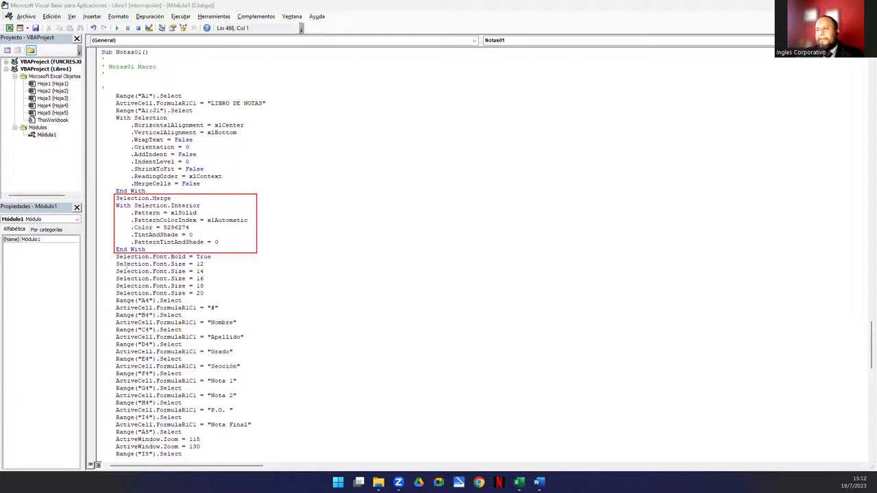
{"action": "mouse_move", "coordinate": [113, 254]}
{"action": "left_mouse_down"}
{"action": "mouse_move", "coordinate": [232, 299]}
{"action": "mouse_move", "coordinate": [256, 298]}
{"action": "left_mouse_up"}
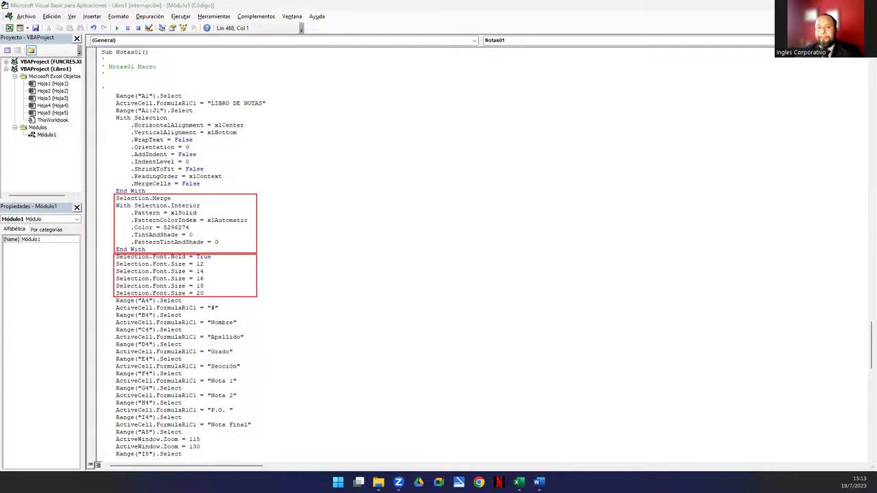
{"action": "key", "text": "Escape"}
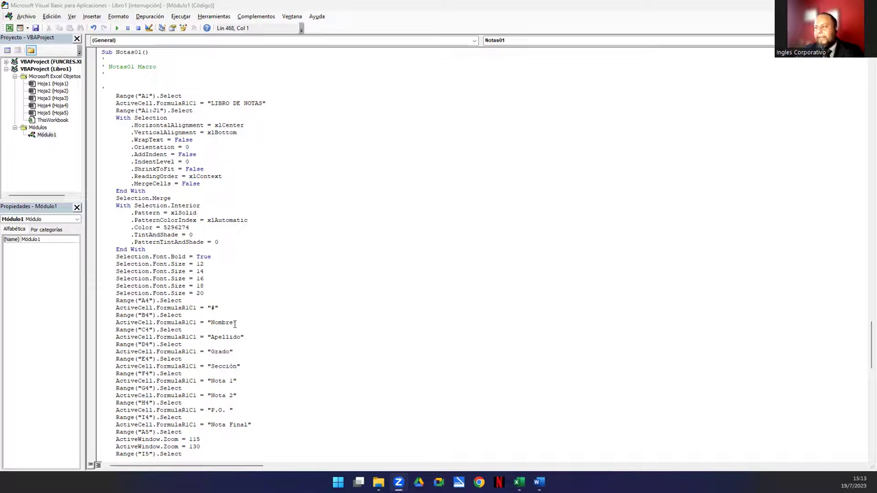
Delete the redundant font size lines and change headers to Nombres, Apellidos and Expo 1
{"action": "left_click_drag", "start_coordinate": [205, 286], "coordinate": [116, 270]}
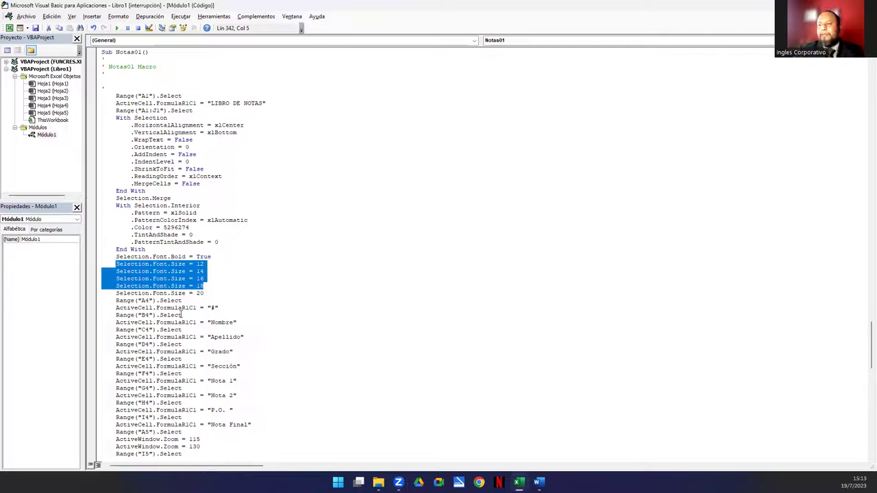
{"action": "key", "text": "Delete"}
{"action": "key", "text": "Delete"}
{"action": "key", "text": "Delete"}
{"action": "key", "text": "Delete"}
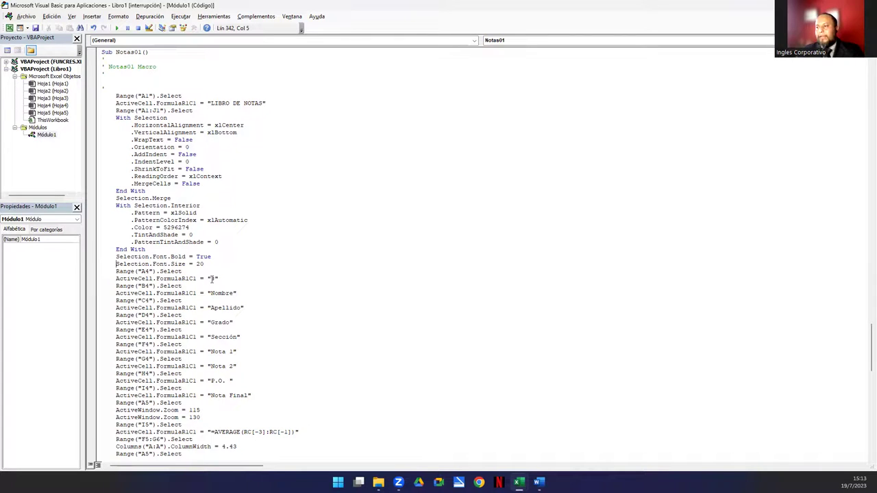
{"action": "left_click", "coordinate": [236, 294]}
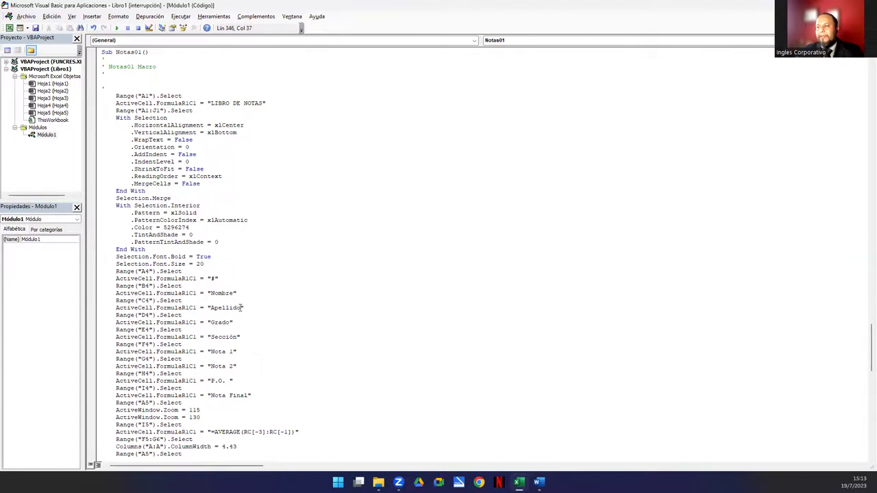
{"action": "type", "text": "s"}
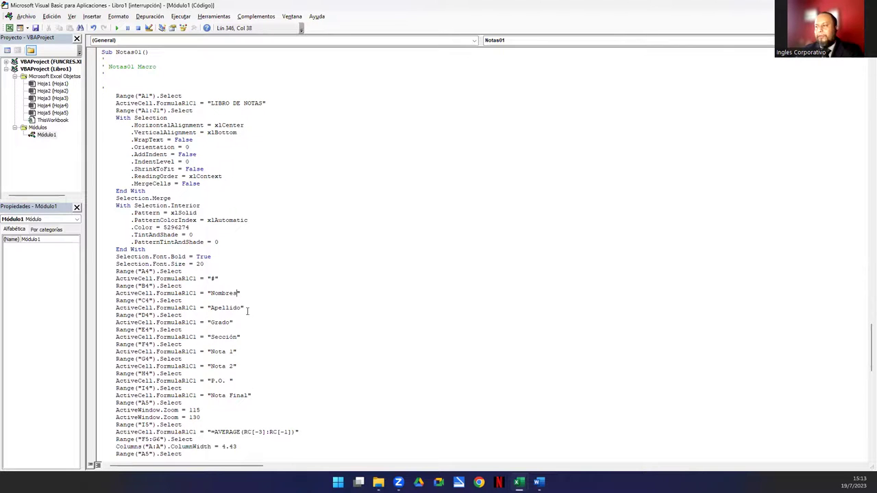
{"action": "left_click", "coordinate": [243, 308]}
{"action": "type", "text": "s"}
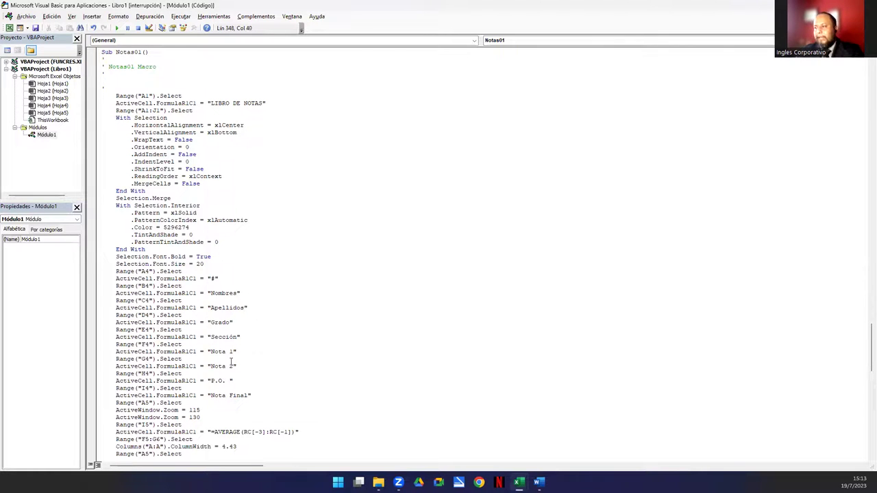
{"action": "left_click_drag", "start_coordinate": [211, 367], "coordinate": [234, 366]}
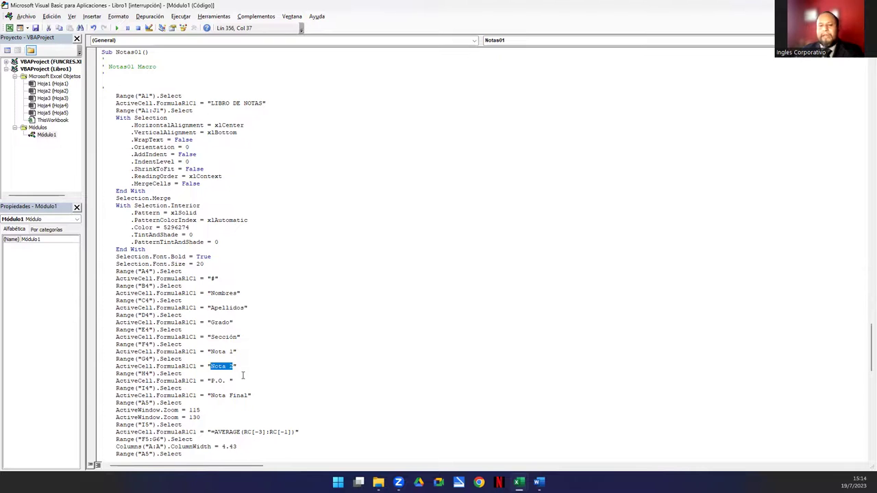
{"action": "type", "text": "Expo 1"}
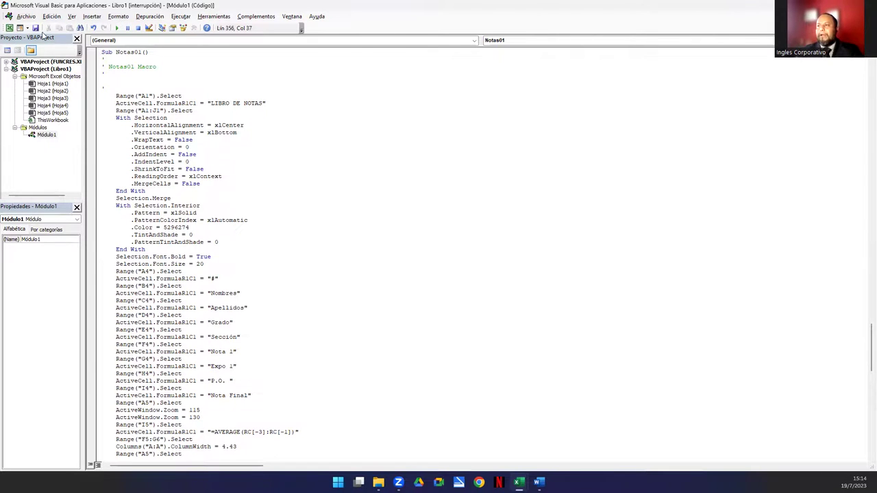
Cancel the save, reset the paused macro, and return to Excel
{"action": "key", "text": "ctrl+s"}
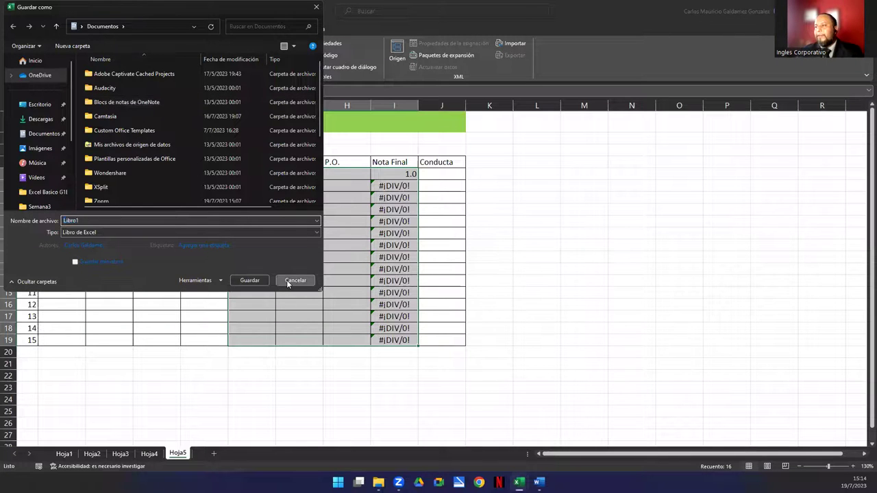
{"action": "left_click", "coordinate": [287, 280]}
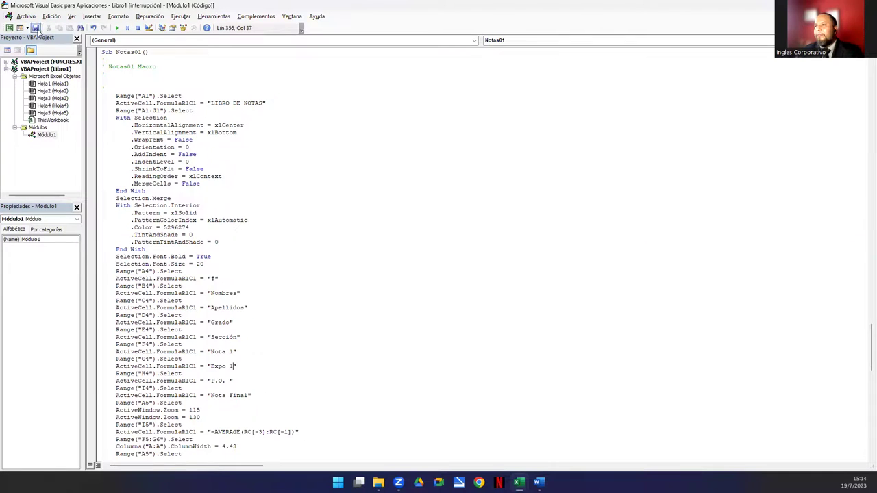
{"action": "left_click", "coordinate": [138, 28]}
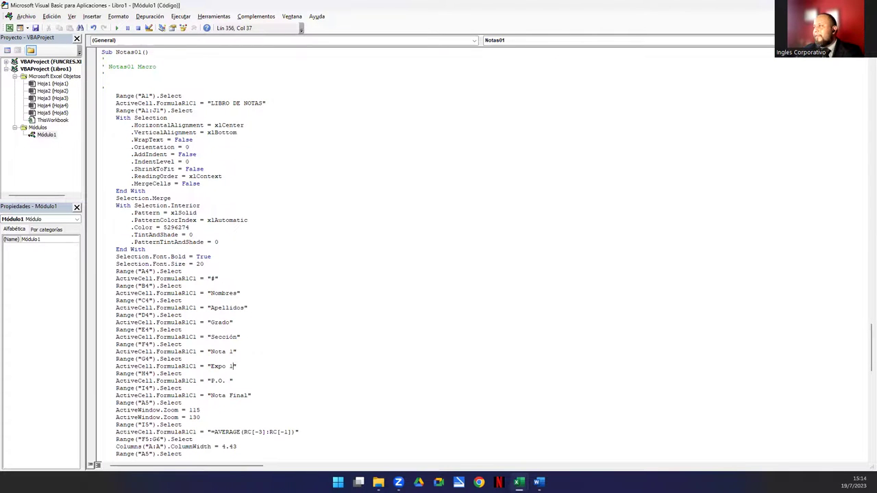
{"action": "key", "text": "alt+F11"}
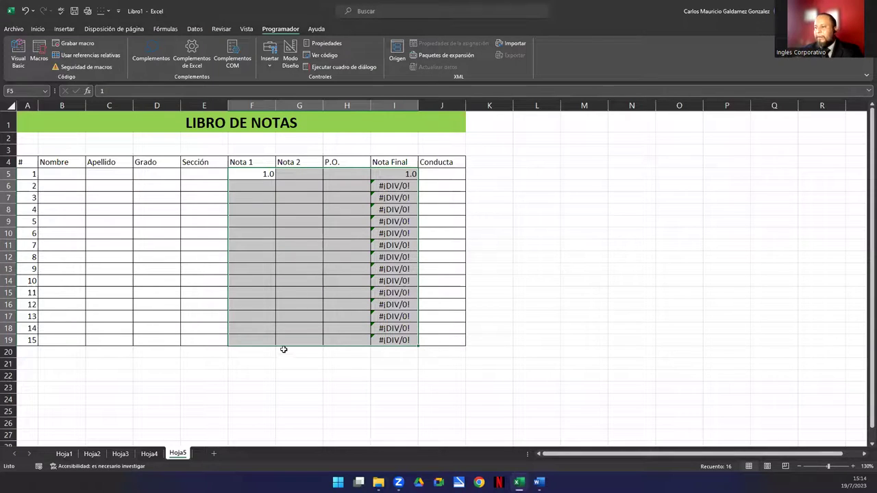
Add sheet Hoja6 and run the Notas01 macro on it
{"action": "left_click", "coordinate": [214, 453]}
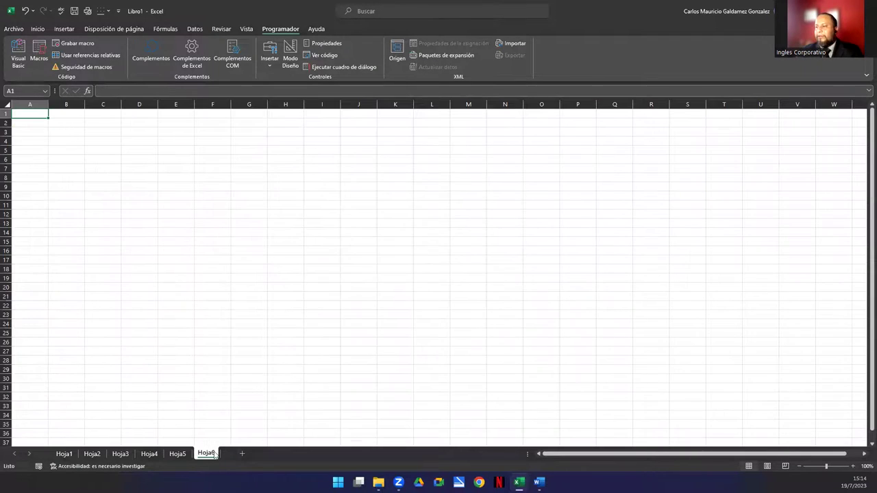
{"action": "left_click", "coordinate": [35, 54]}
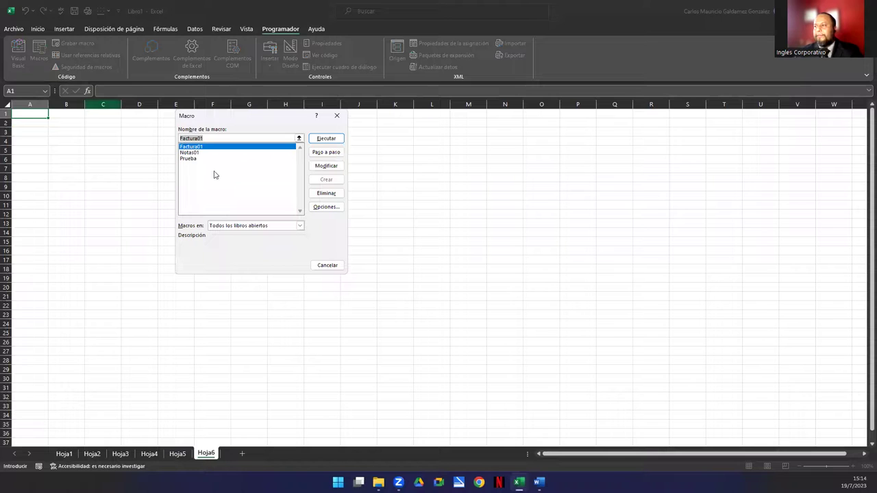
{"action": "left_click", "coordinate": [190, 153]}
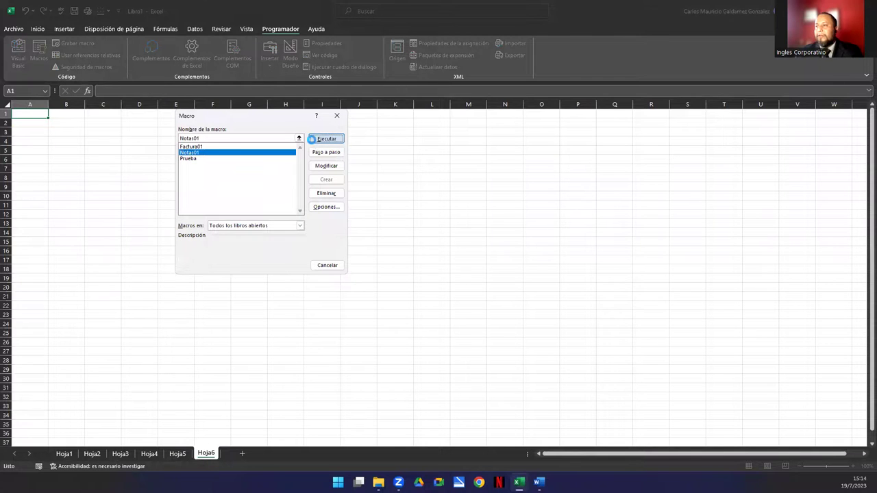
{"action": "left_click", "coordinate": [313, 139]}
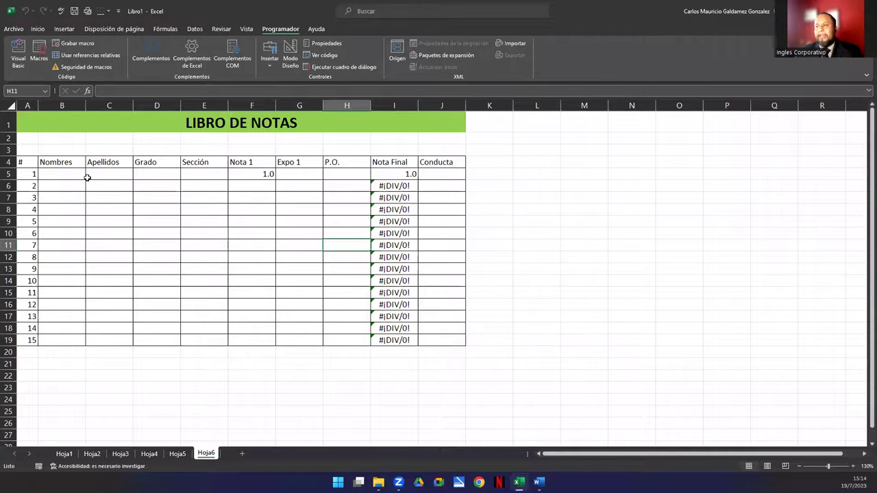
Check the Nombres, Apellidos and Expo 1 headers in B4, C4 and G4
{"action": "left_click", "coordinate": [63, 164]}
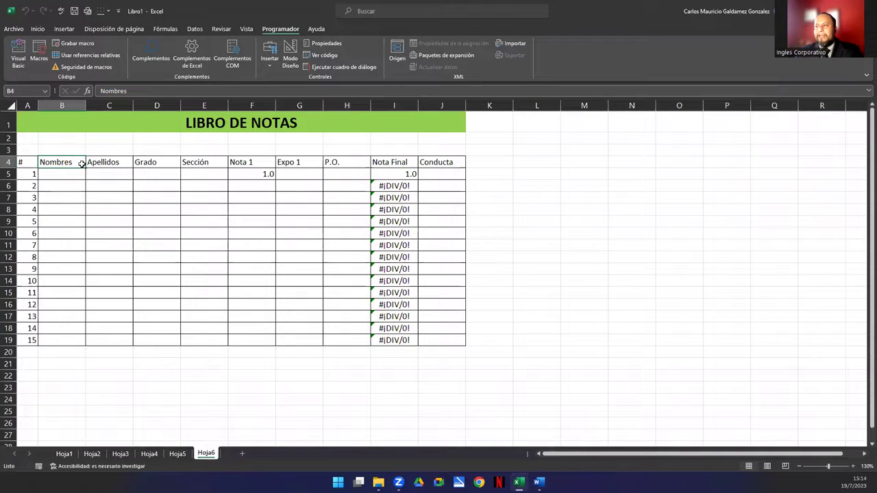
{"action": "left_click", "coordinate": [120, 163]}
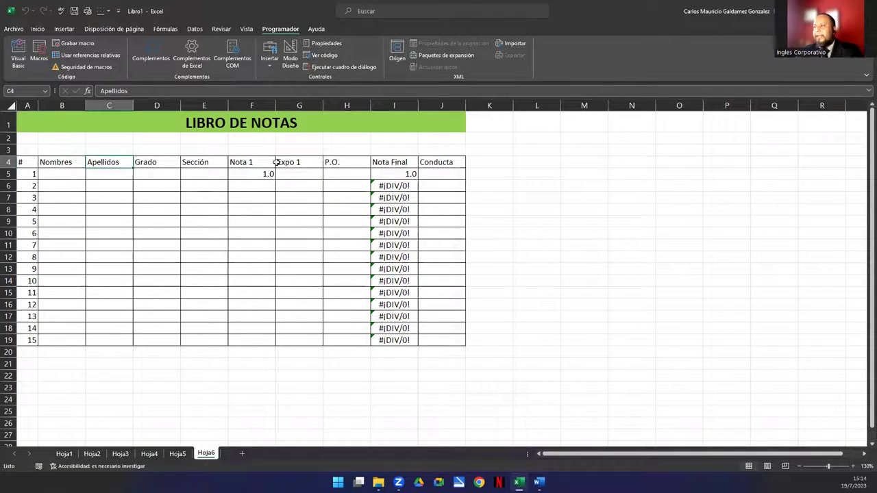
{"action": "left_click", "coordinate": [291, 162]}
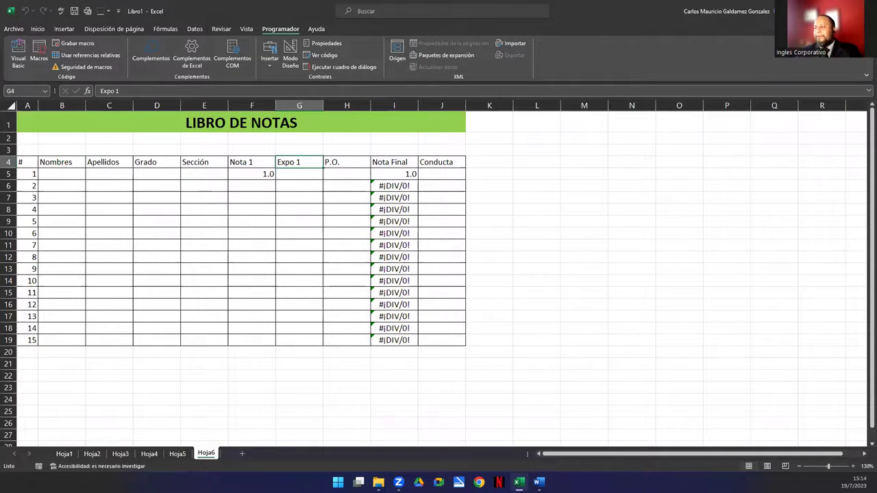
{"action": "left_click", "coordinate": [518, 481]}
{"action": "left_click", "coordinate": [518, 481]}
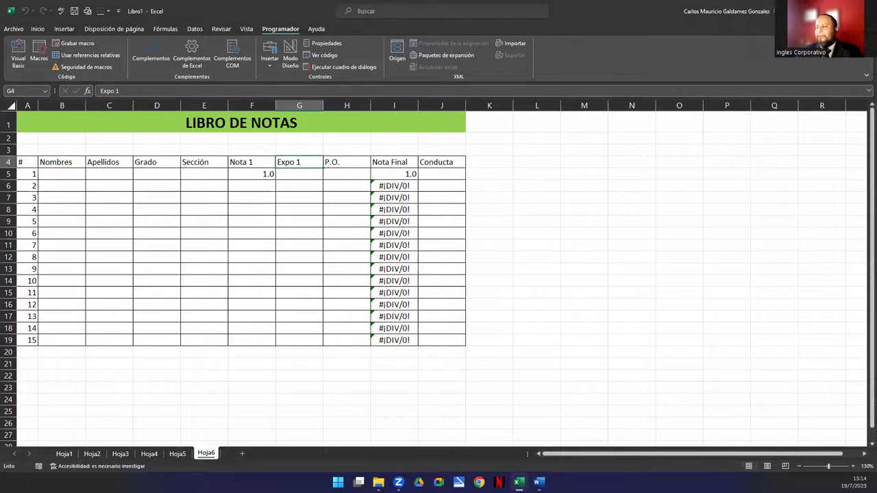
{"action": "mouse_move", "coordinate": [519, 482]}
{"action": "left_click", "coordinate": [17, 52]}
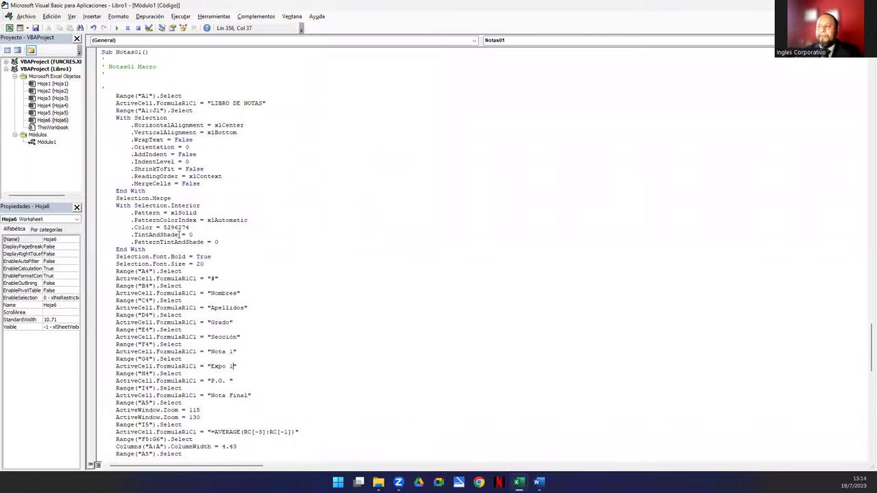
{"action": "left_click_drag", "start_coordinate": [134, 228], "coordinate": [193, 229]}
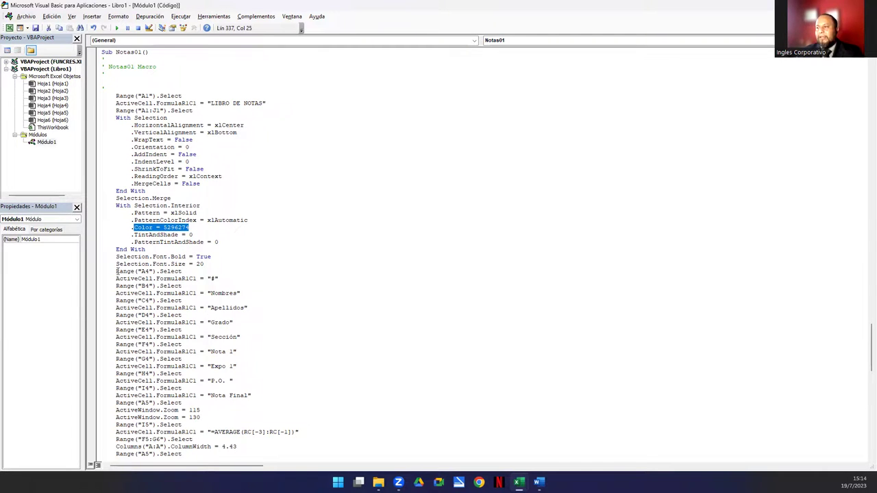
{"action": "left_click_drag", "start_coordinate": [116, 257], "coordinate": [214, 256]}
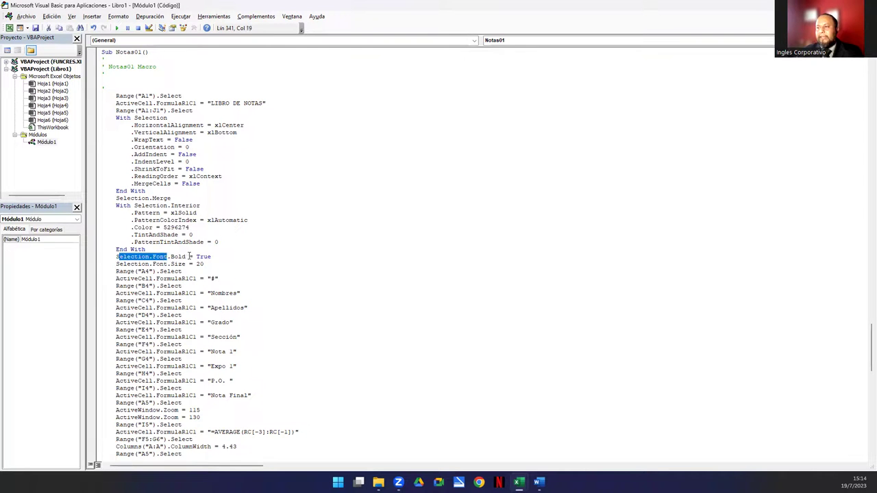
{"action": "double_click", "coordinate": [130, 257]}
{"action": "left_click", "coordinate": [212, 257], "text": "shift"}
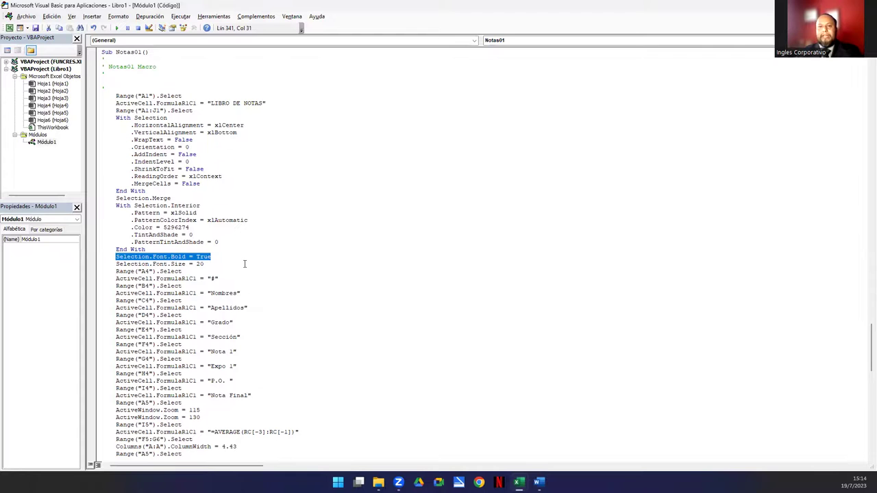
{"action": "left_click", "coordinate": [203, 257]}
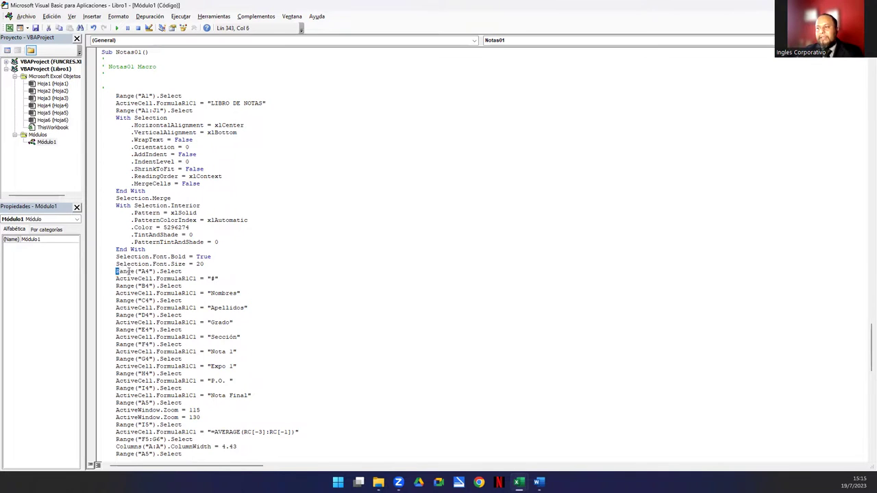
{"action": "left_click_drag", "start_coordinate": [117, 270], "coordinate": [184, 270]}
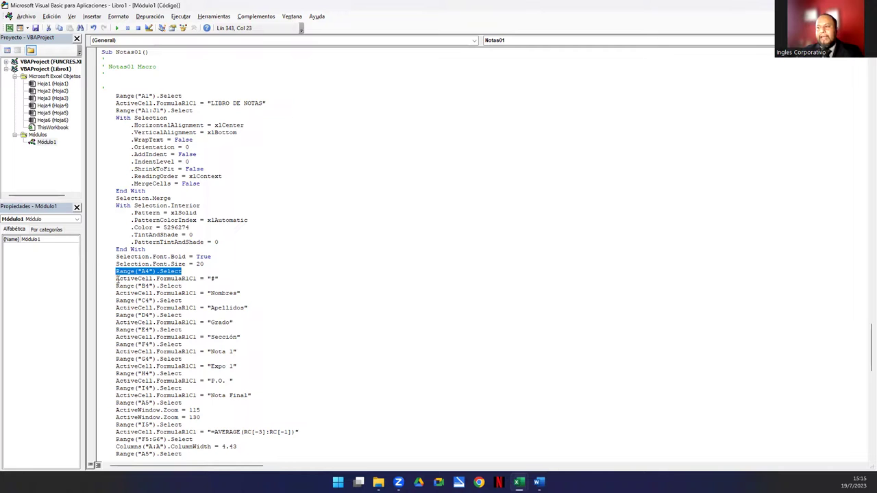
{"action": "left_click_drag", "start_coordinate": [115, 278], "coordinate": [153, 278]}
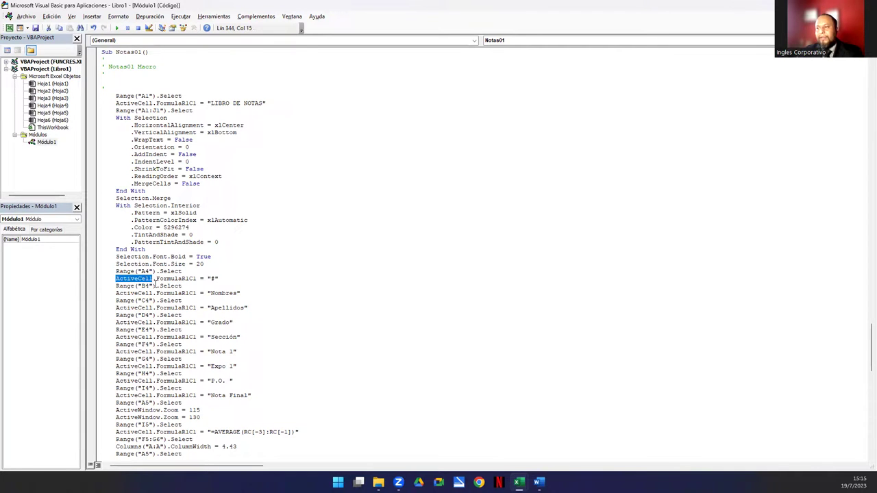
{"action": "left_click_drag", "start_coordinate": [156, 279], "coordinate": [216, 279]}
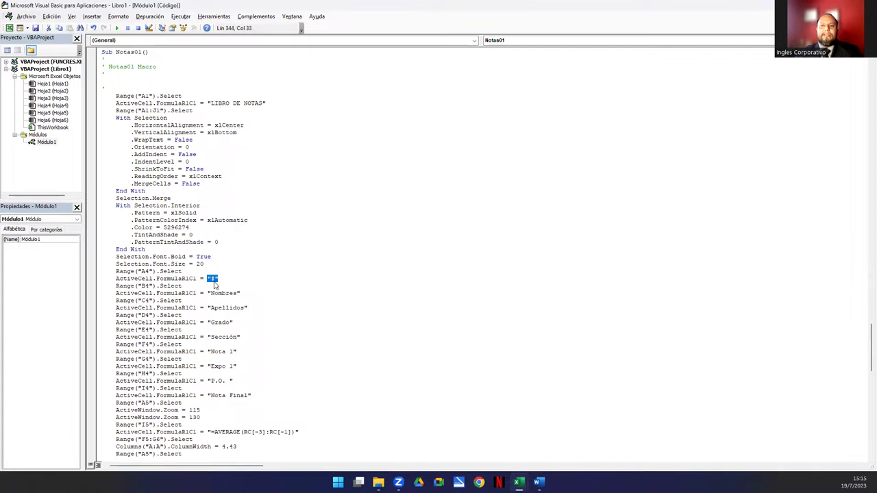
{"action": "left_click", "coordinate": [197, 300]}
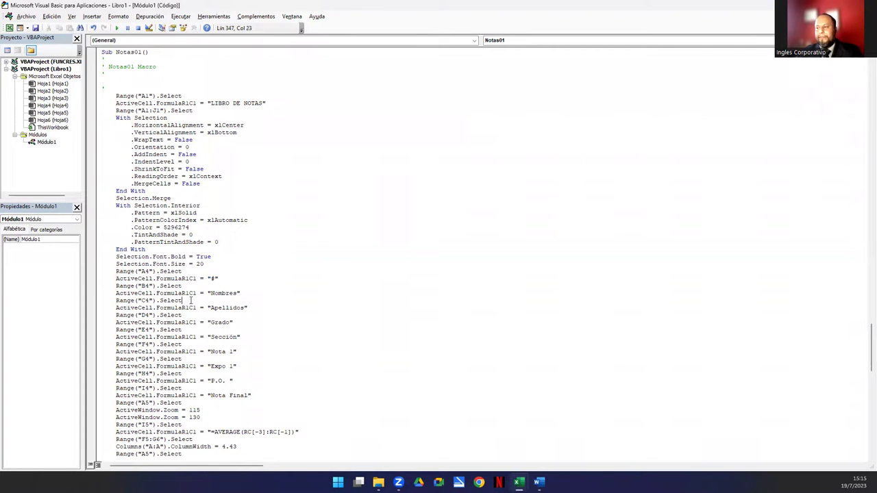
{"action": "scroll", "coordinate": [197, 300], "scroll_direction": "down", "scroll_amount": 1}
{"action": "scroll", "coordinate": [196, 300], "scroll_direction": "down", "scroll_amount": 3}
{"action": "scroll", "coordinate": [213, 320], "scroll_direction": "down", "scroll_amount": 2}
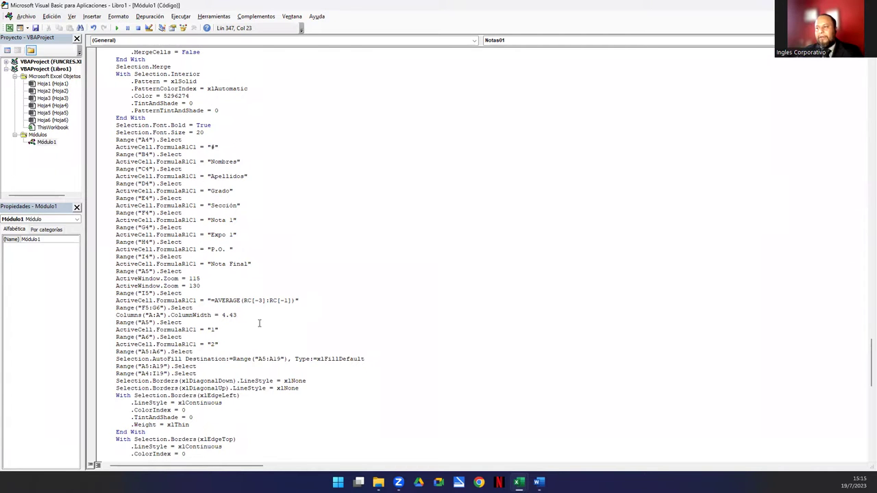
{"action": "scroll", "coordinate": [230, 344], "scroll_direction": "down", "scroll_amount": 2}
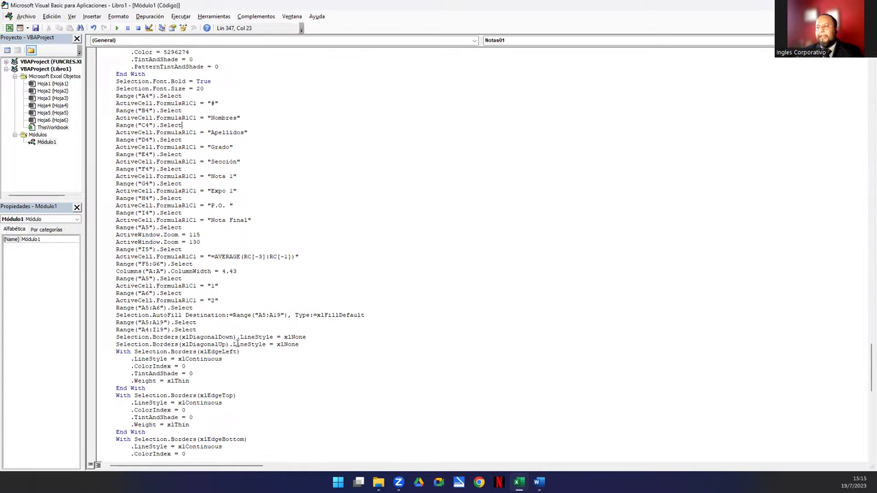
{"action": "scroll", "coordinate": [250, 344], "scroll_direction": "down", "scroll_amount": 2}
{"action": "scroll", "coordinate": [259, 339], "scroll_direction": "down", "scroll_amount": 4}
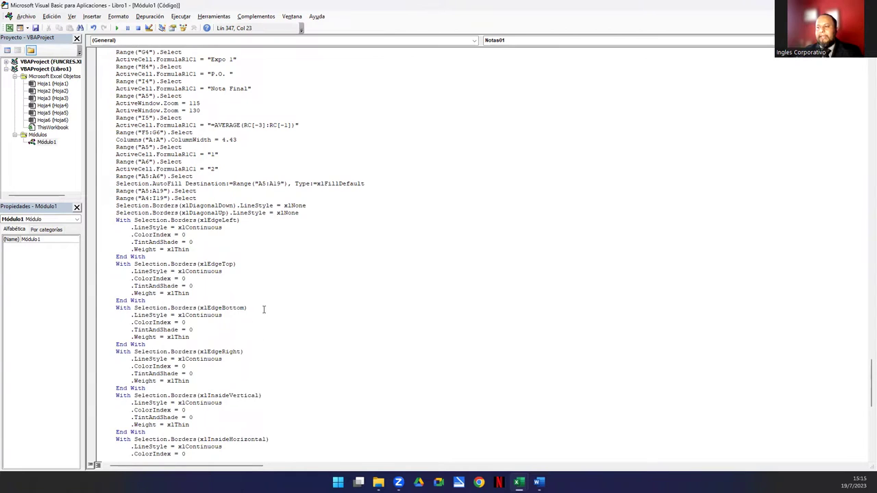
{"action": "scroll", "coordinate": [264, 310], "scroll_direction": "up", "scroll_amount": 7}
{"action": "scroll", "coordinate": [264, 309], "scroll_direction": "up", "scroll_amount": 6}
{"action": "scroll", "coordinate": [266, 308], "scroll_direction": "up", "scroll_amount": 3}
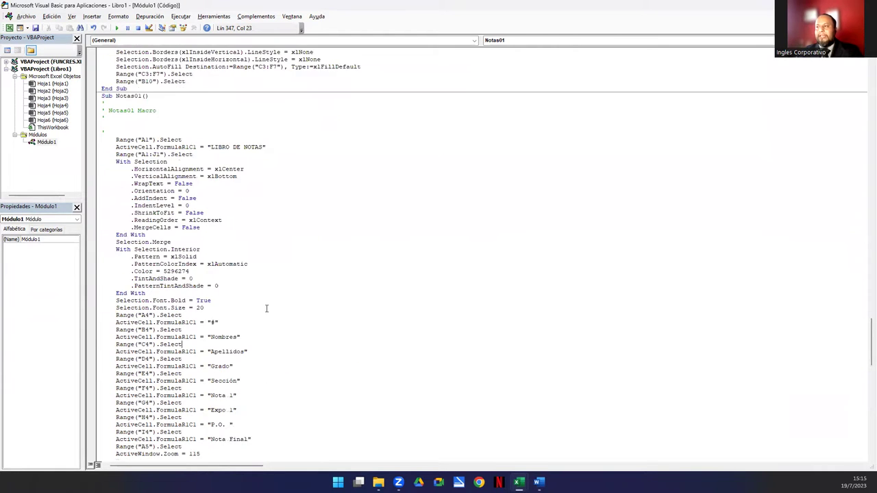
{"action": "scroll", "coordinate": [267, 308], "scroll_direction": "down", "scroll_amount": 2}
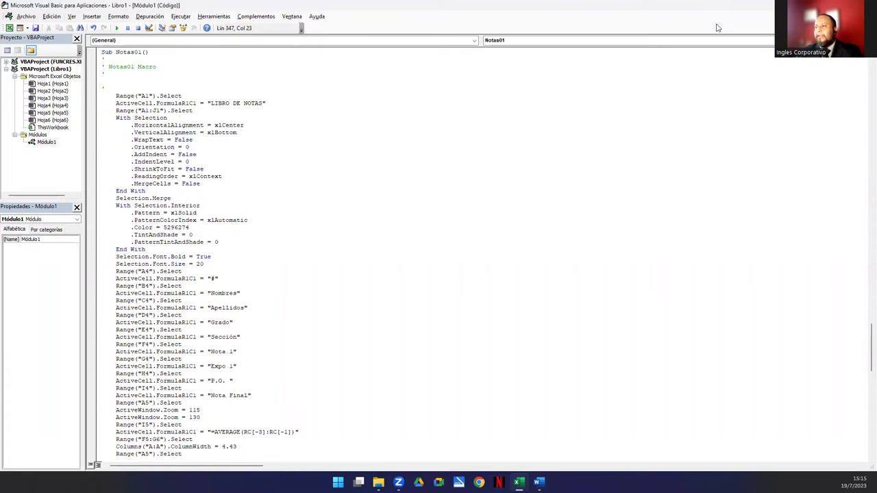
Back in Excel, view Hoja5's grade table, then return to Hoja6
{"action": "key", "text": "alt+F11"}
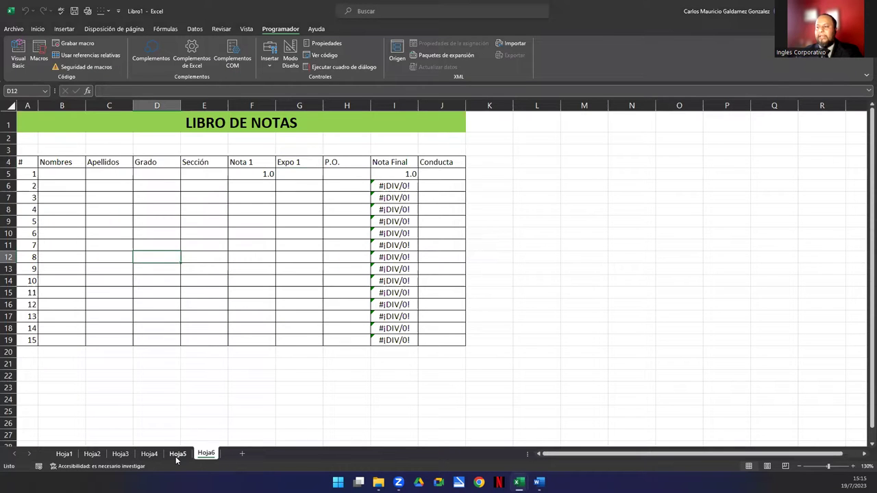
{"action": "left_click", "coordinate": [177, 454]}
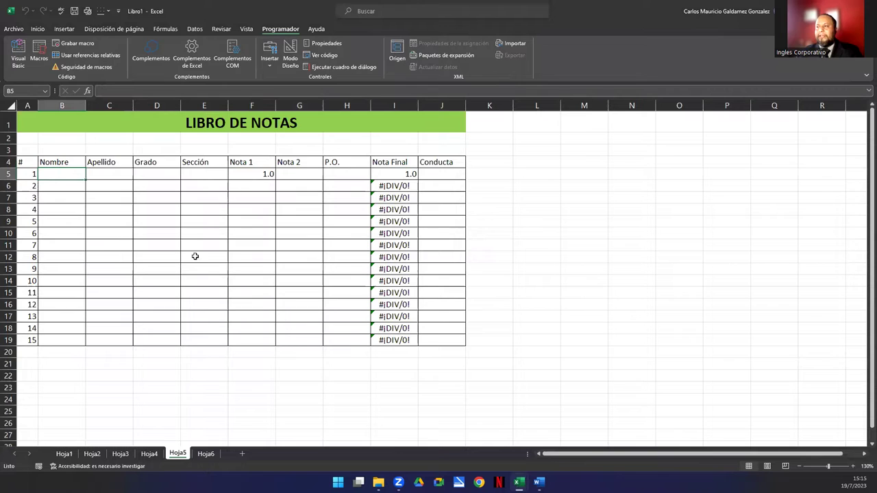
{"action": "left_click", "coordinate": [206, 453]}
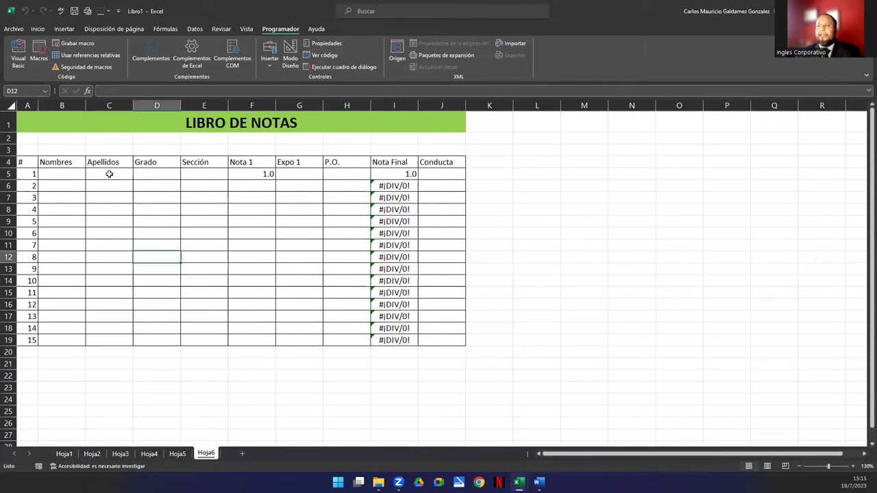